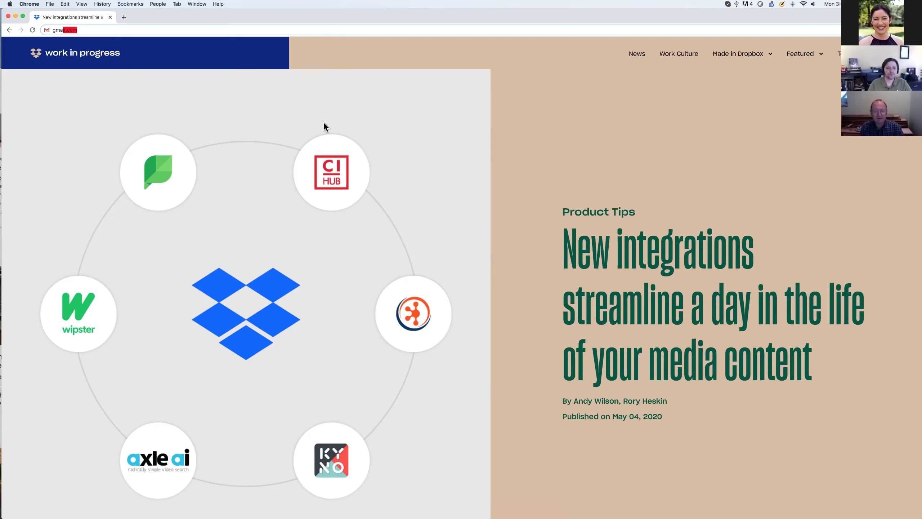
- Scroll the Dropbox integrations article past the Kyno screenshot to the ascribe.ai paragraph and screenshot
scroll(324, 124, "down", 2)
scroll(325, 123, "up", 2)
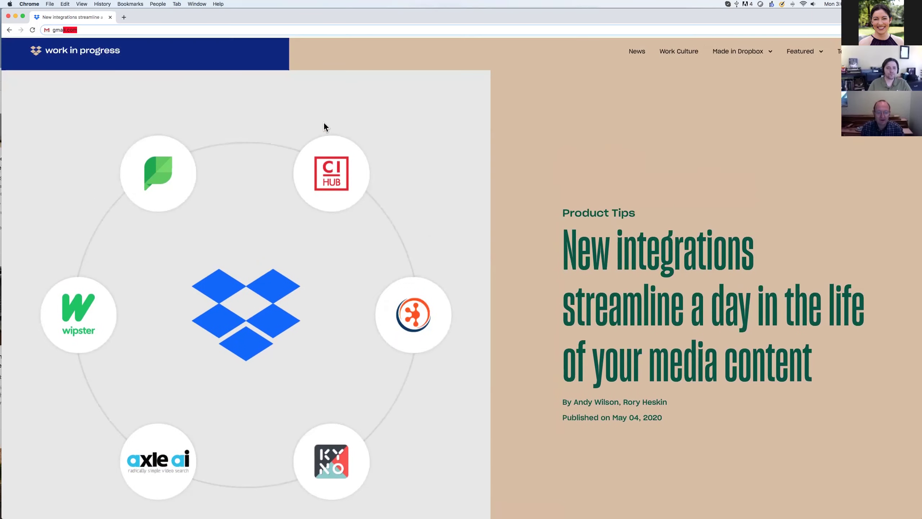
scroll(325, 127, "down", 5)
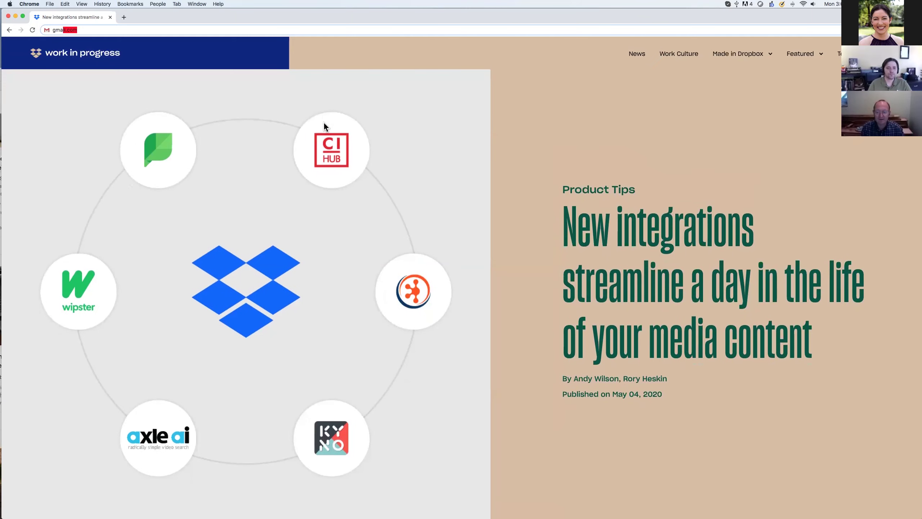
scroll(325, 126, "down", 10)
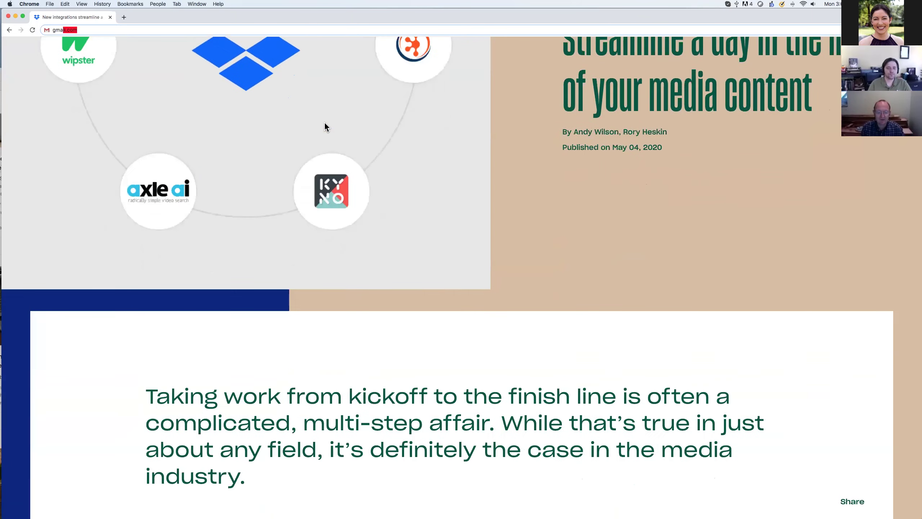
scroll(325, 125, "up", 15)
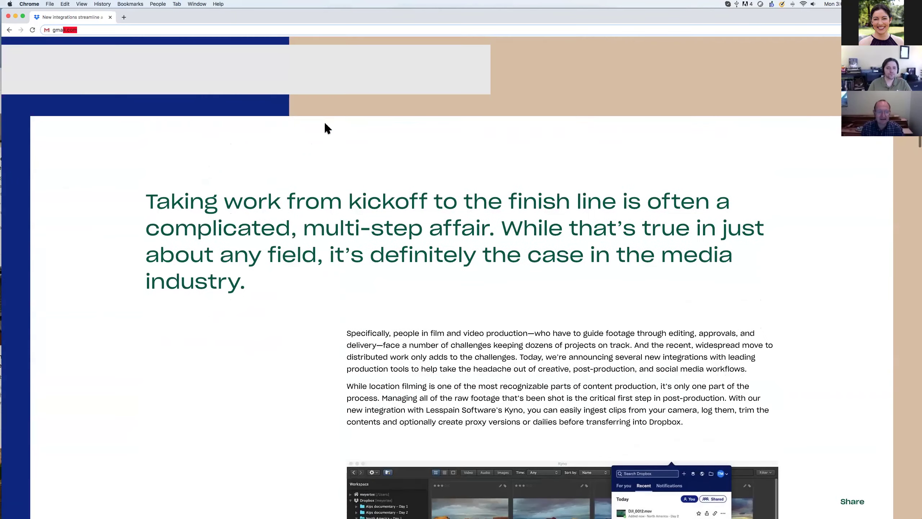
scroll(325, 127, "down", 4)
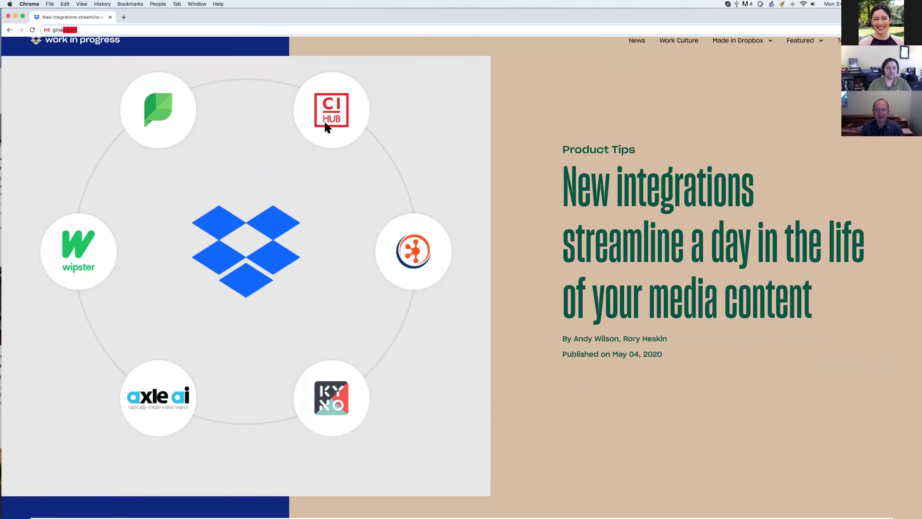
scroll(326, 127, "down", 5)
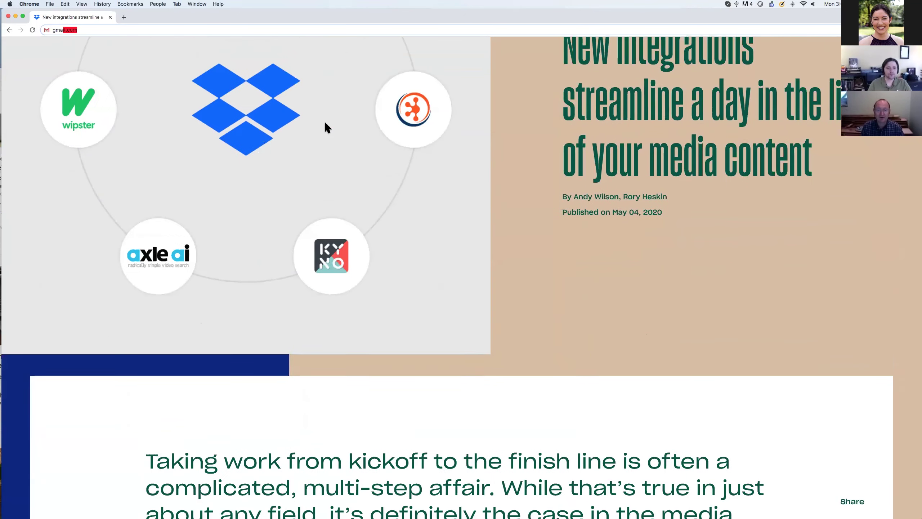
scroll(326, 127, "down", 1)
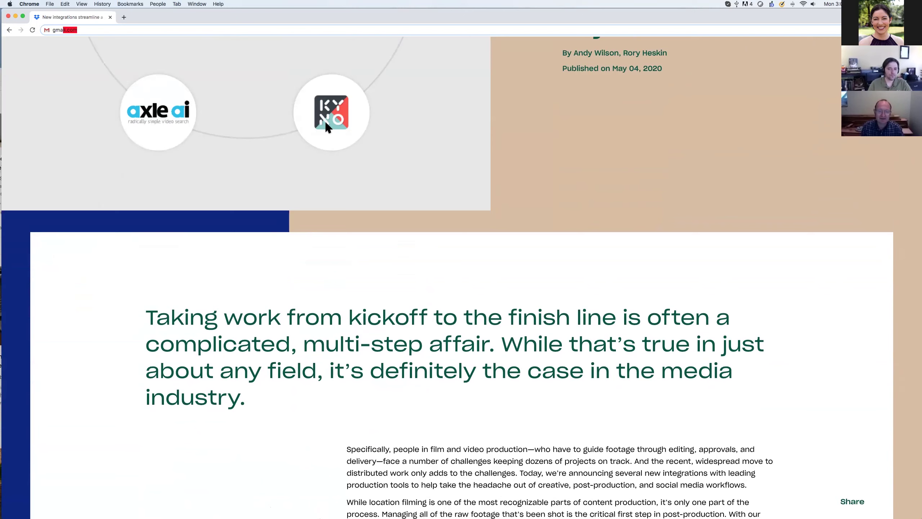
scroll(326, 127, "down", 6)
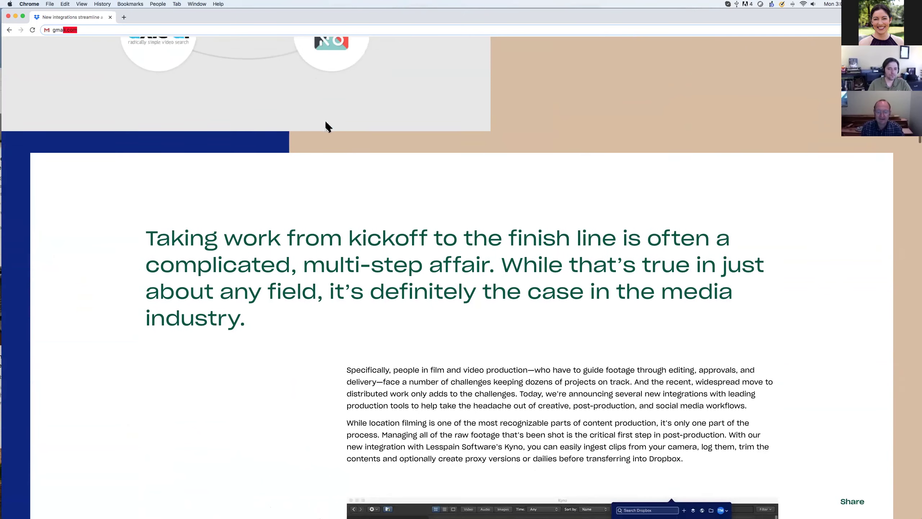
scroll(326, 126, "down", 10)
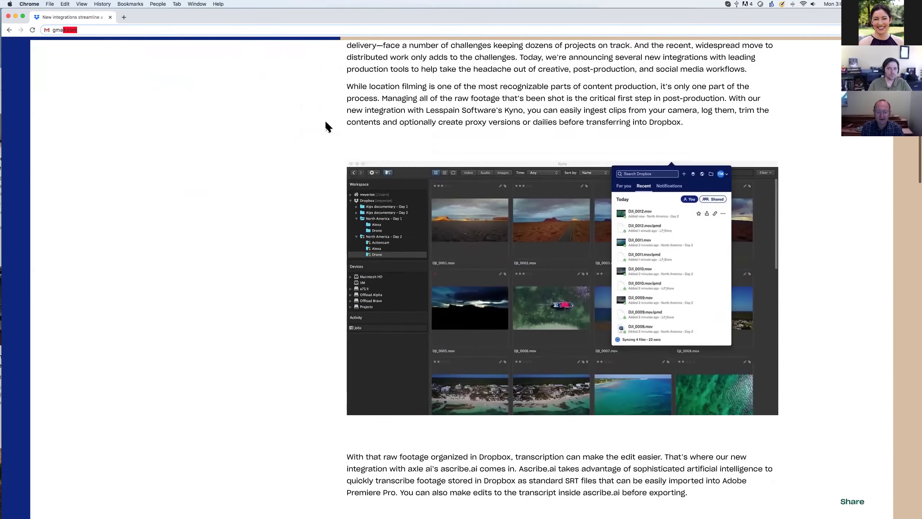
scroll(327, 125, "down", 5)
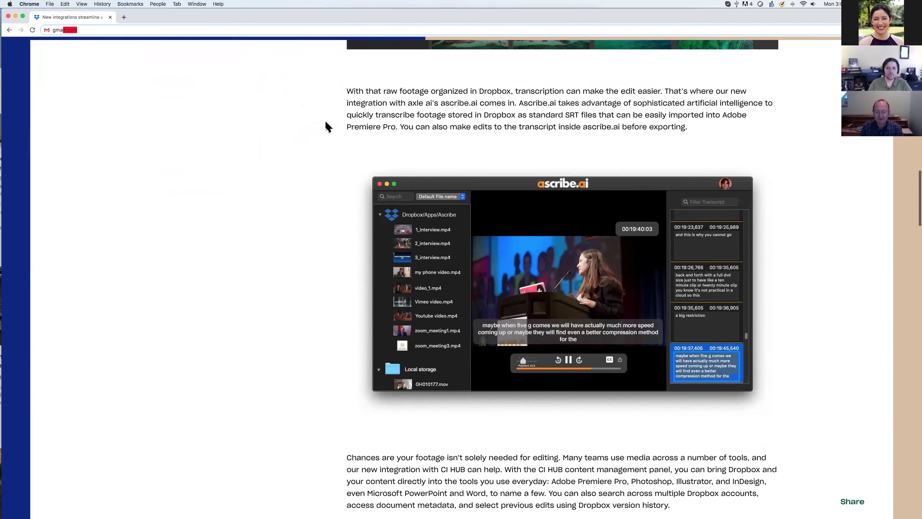
scroll(326, 124, "down", 2)
scroll(327, 127, "up", 8)
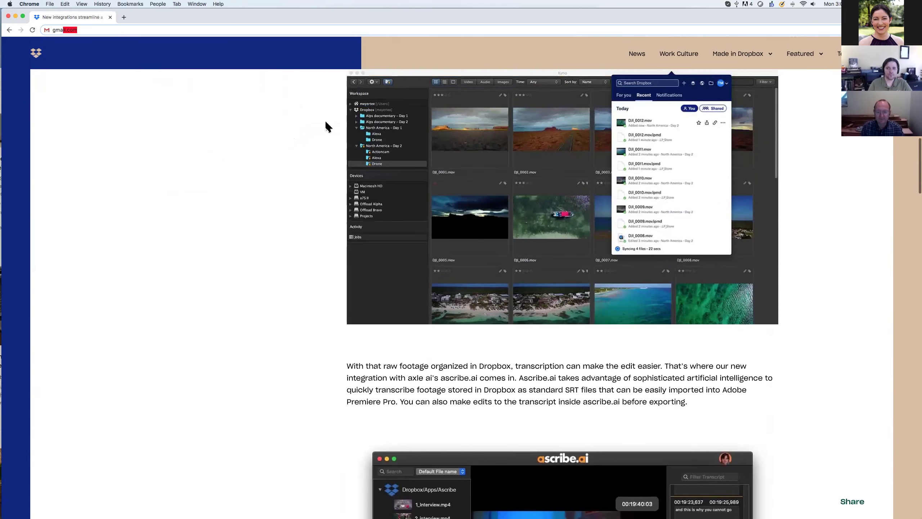
scroll(327, 127, "down", 1)
scroll(326, 123, "down", 2)
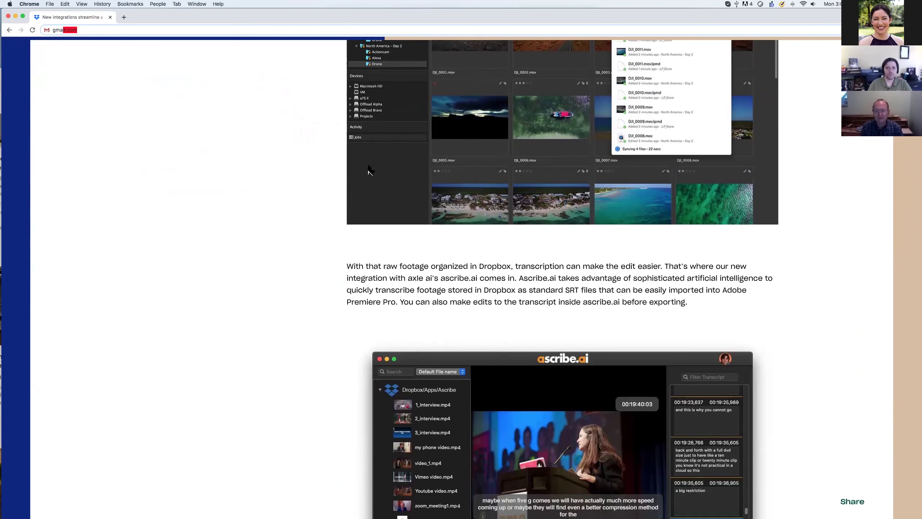
scroll(373, 167, "down", 4)
scroll(373, 167, "down", 3)
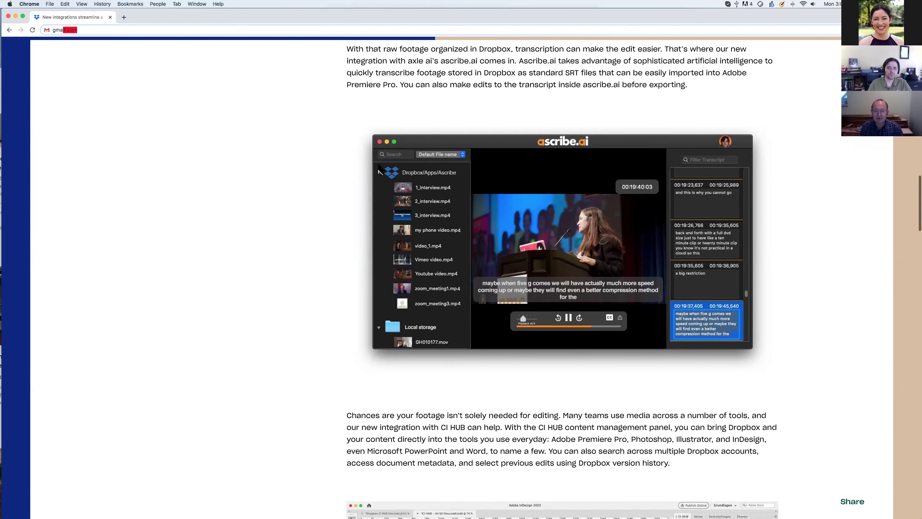
scroll(379, 170, "down", 2)
scroll(379, 170, "down", 2)
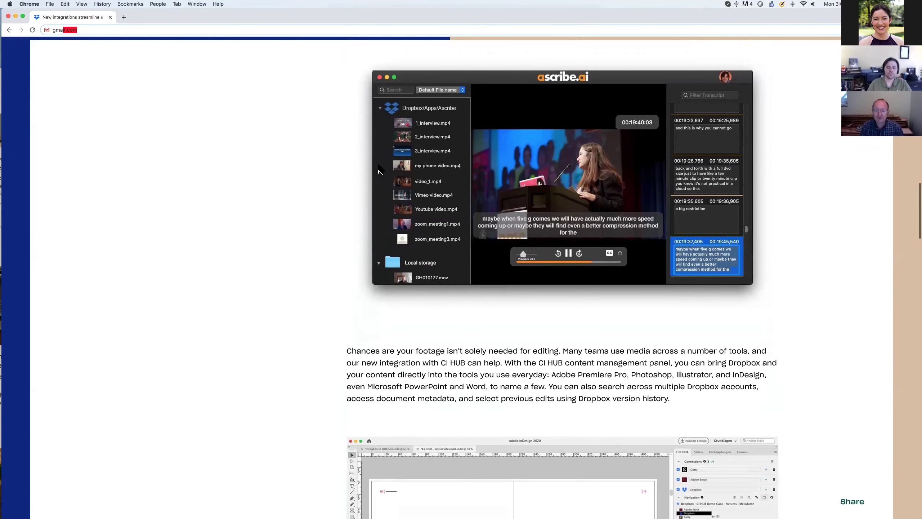
scroll(379, 170, "up", 6)
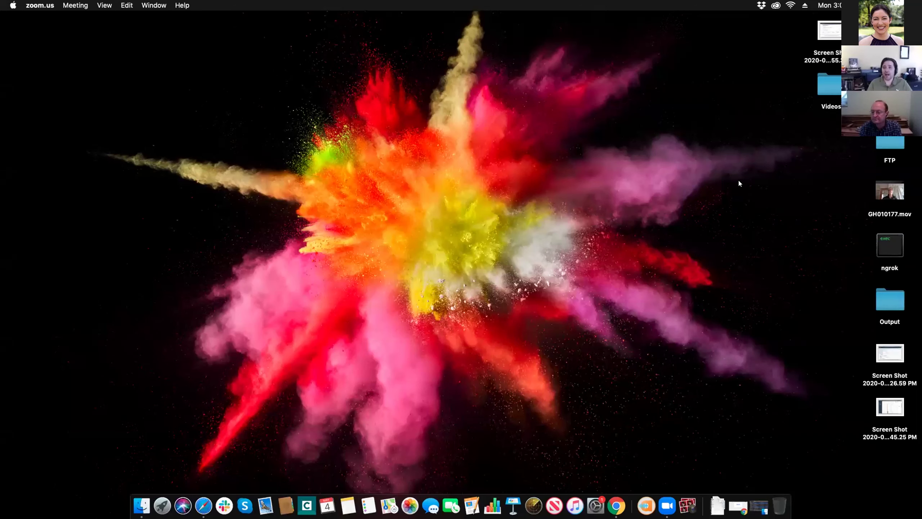
- Launch Ascribe and drag the sidebar divider up to raise the local folders list
left_click(648, 499)
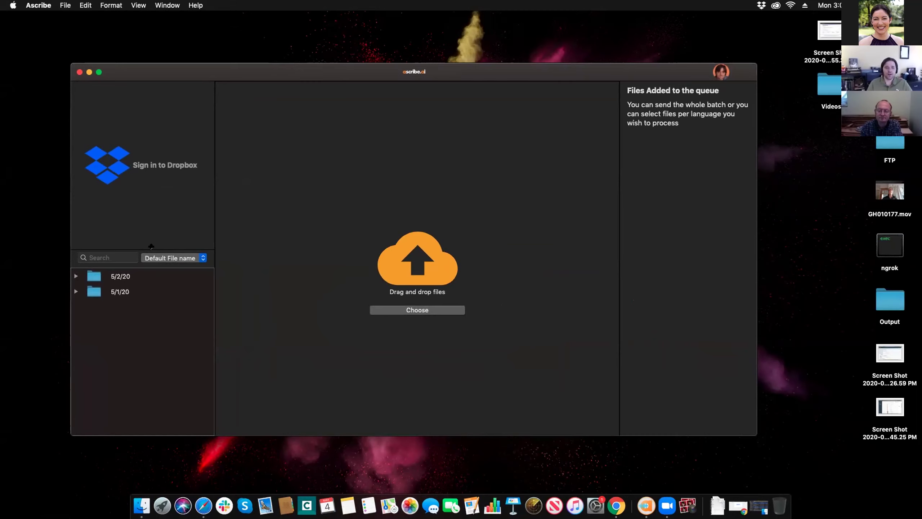
left_click_drag(150, 246, 150, 180)
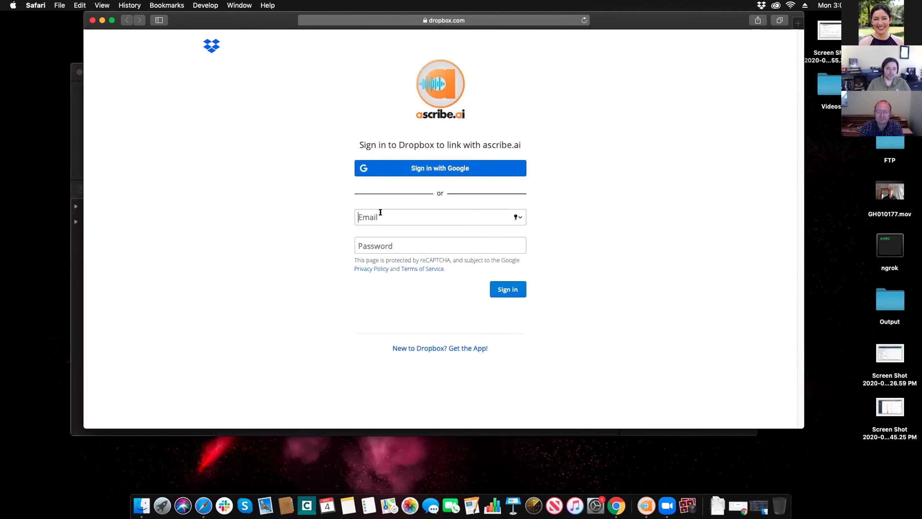
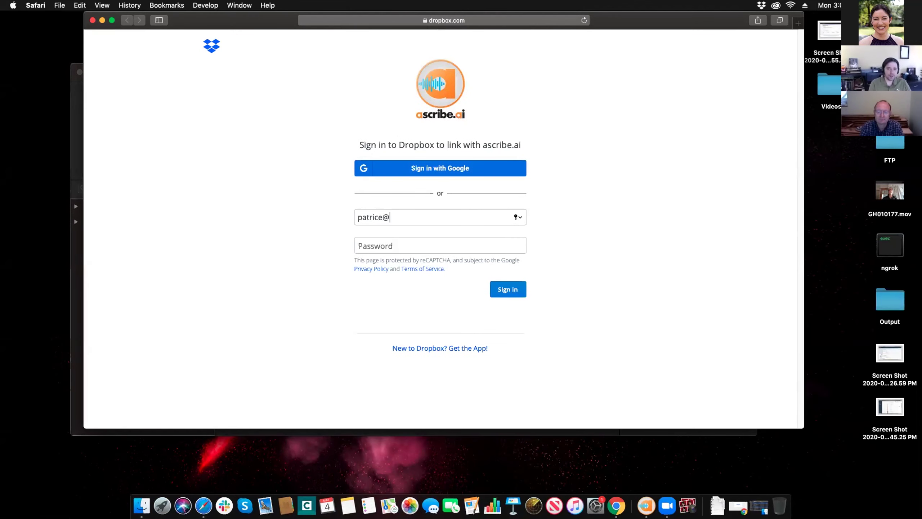
- Sign in to Dropbox in Safari with the account e-mail and password
key("Tab")
type("•••")
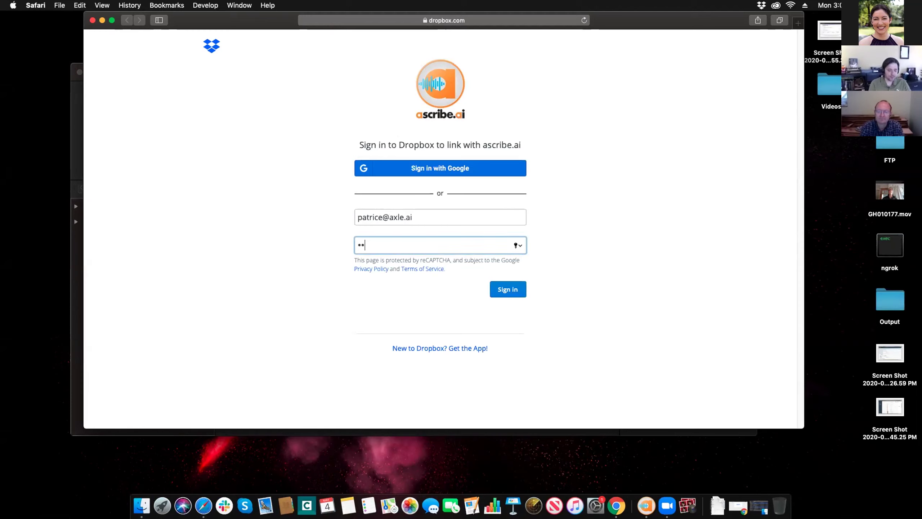
type("••")
key("BackSpace")
key("BackSpace")
type("•••••")
key("Return")
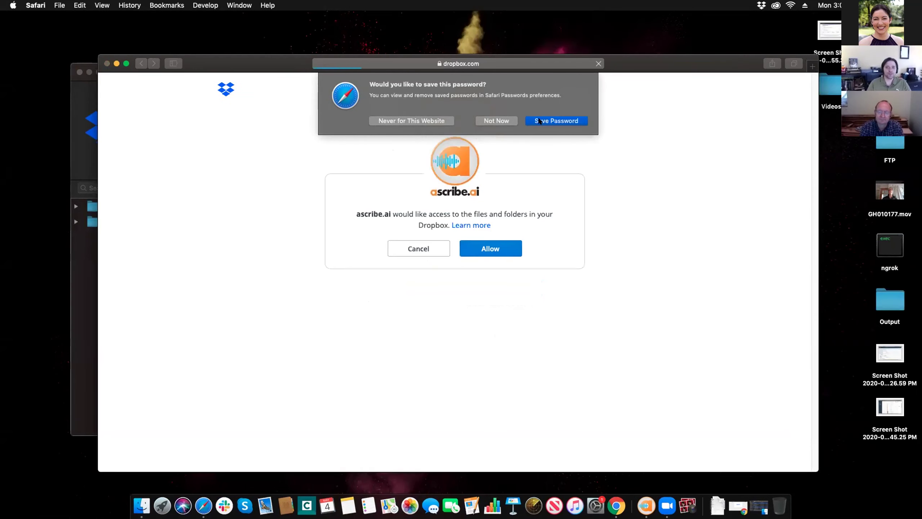
- Decline saving the password, allow ascribe.ai access, and confirm the link in Ascribe
left_click(515, 120)
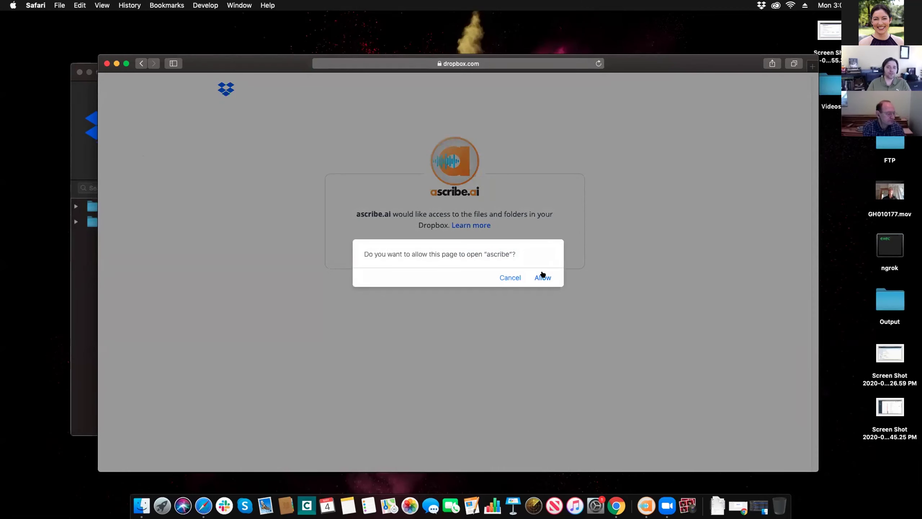
left_click(543, 276)
left_click(532, 173)
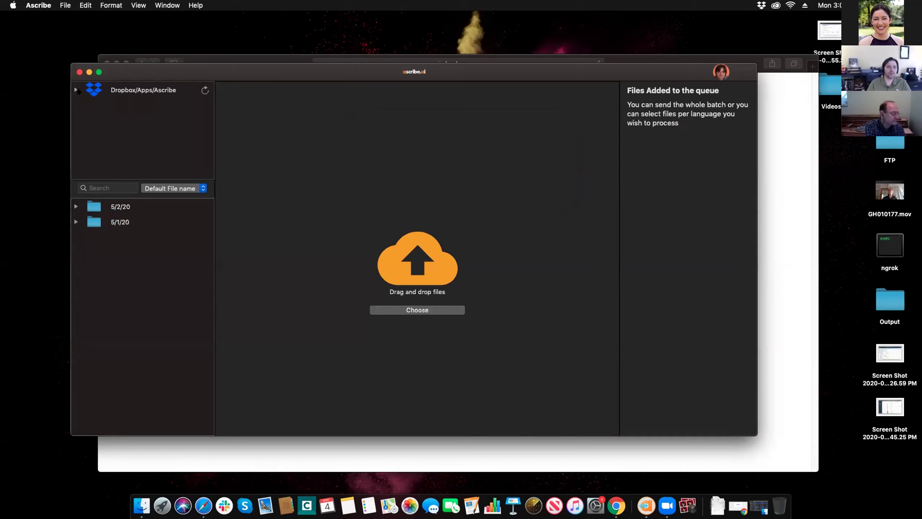
- Expand Dropbox/Apps/Ascribe and try GoPro video.mov and New Video.mp4, dismissing their failed-transcript alerts
left_click(76, 90)
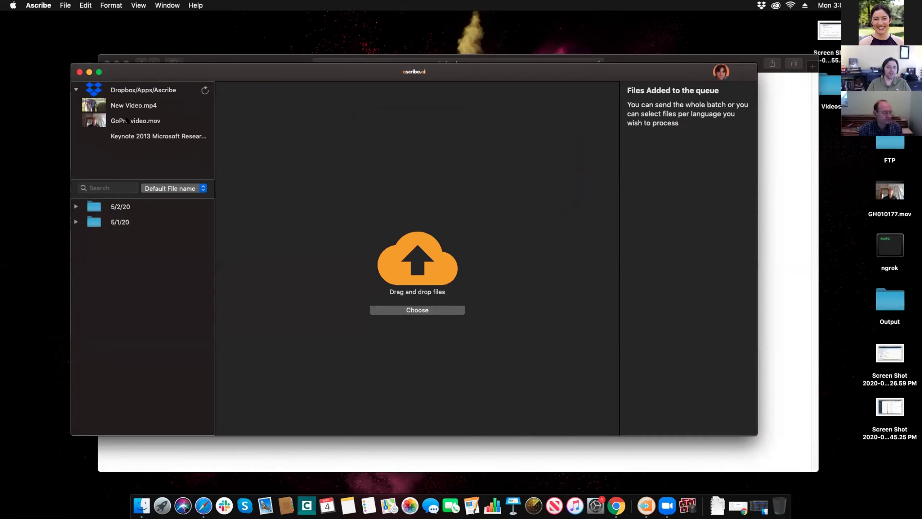
left_click(150, 122)
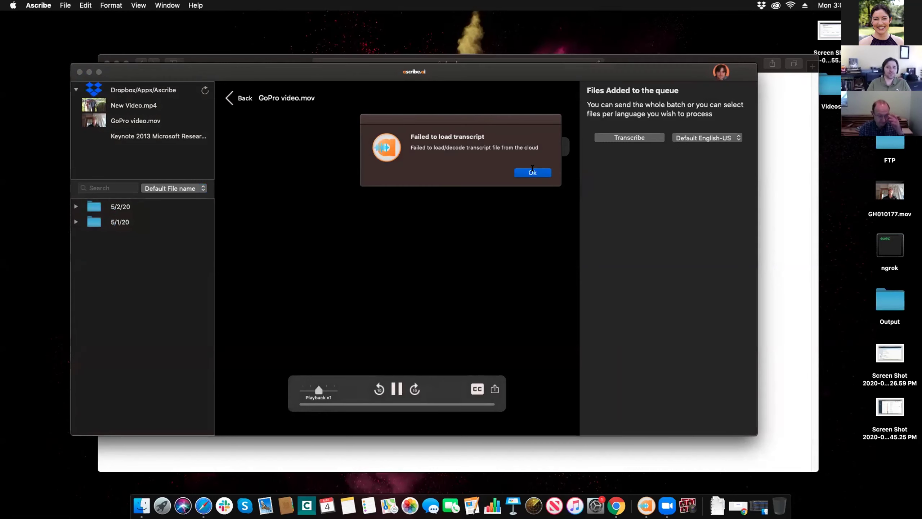
left_click(532, 171)
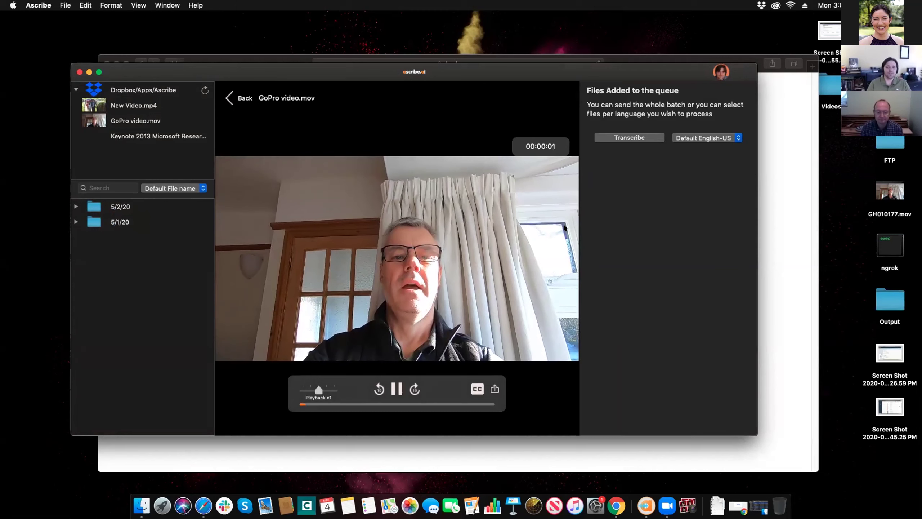
left_click(630, 138)
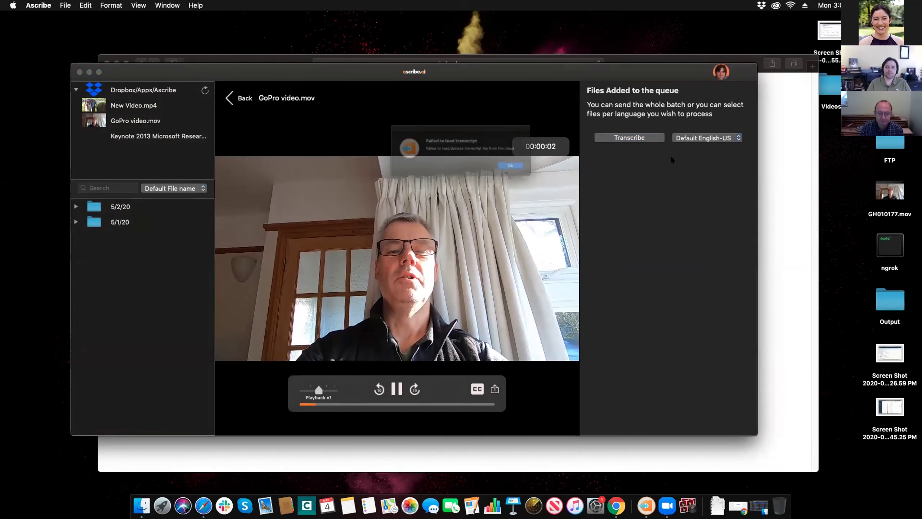
left_click(532, 172)
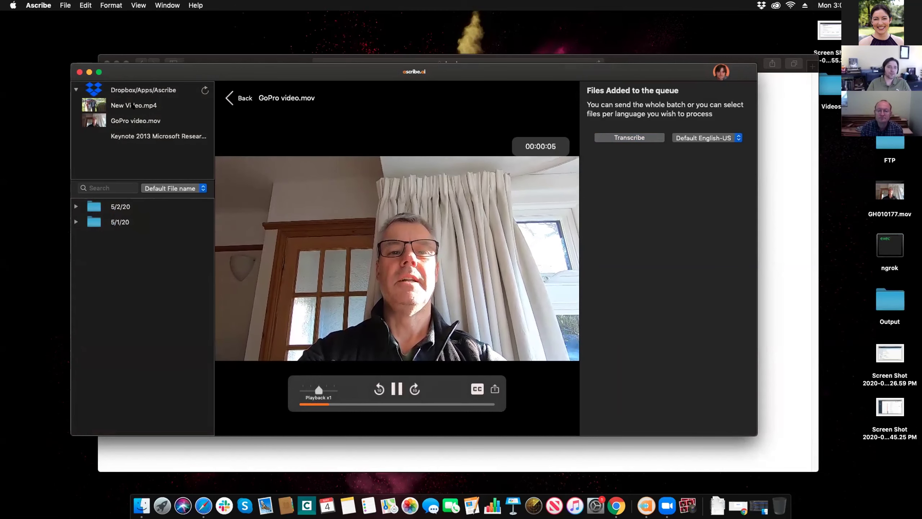
left_click(129, 106)
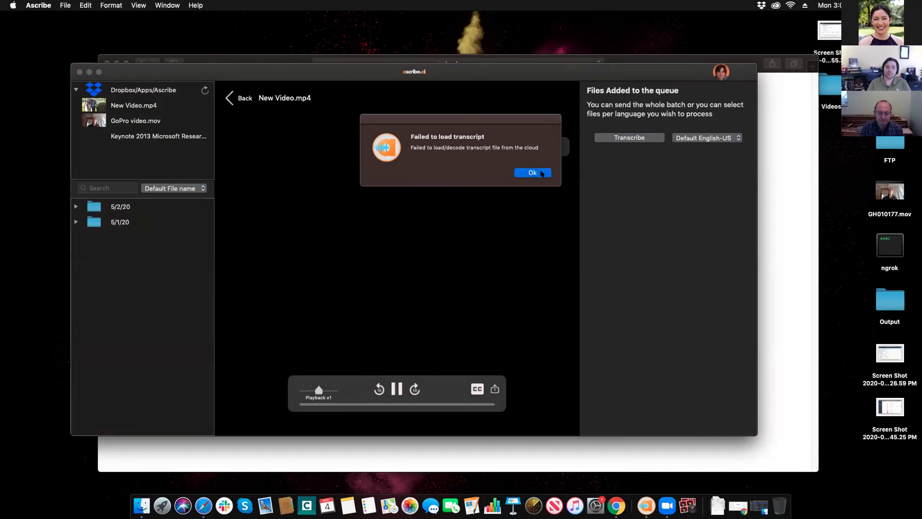
left_click(532, 173)
- Open the Keynote 2013 Faculty Summit video, expand 5/2/20, pause, and open GH010177.mov
left_click(135, 136)
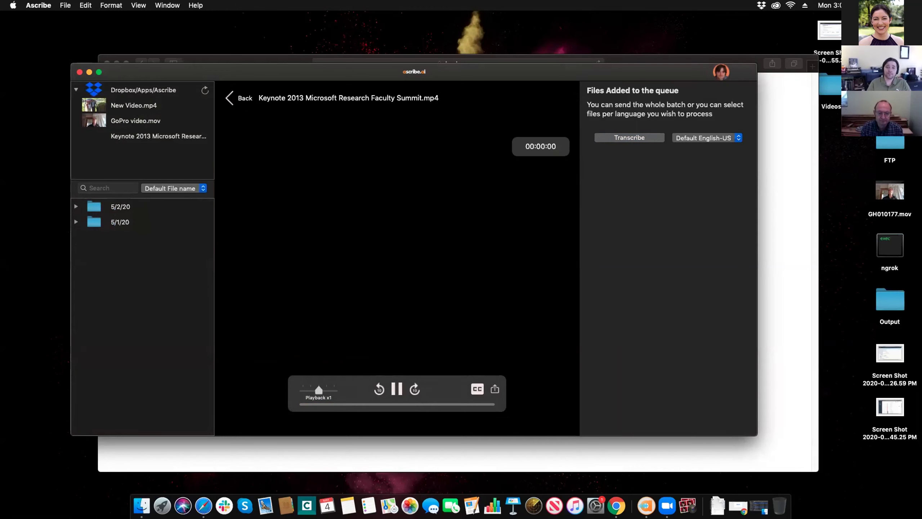
left_click_drag(395, 72, 376, 81)
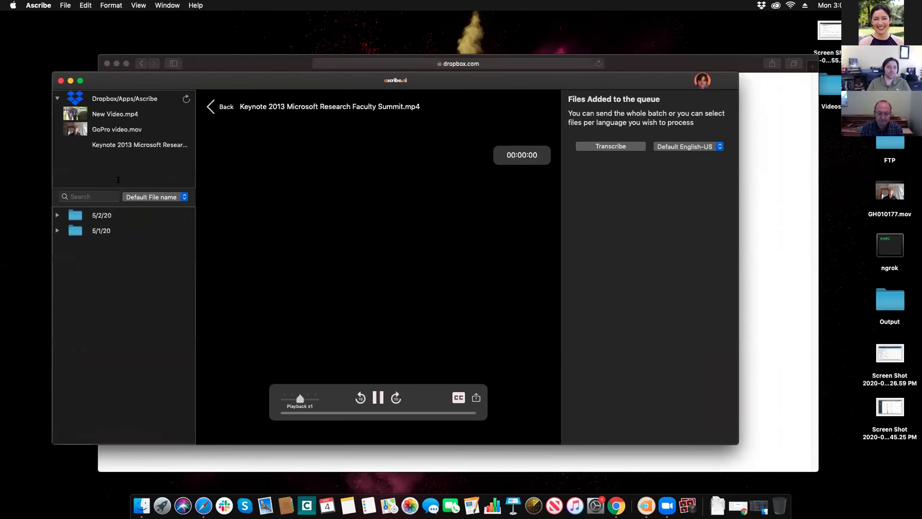
left_click(54, 215)
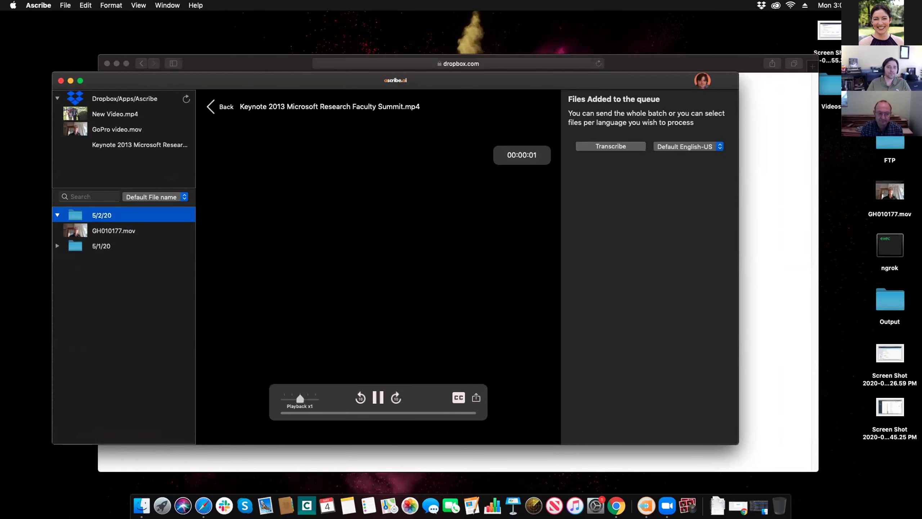
key("space")
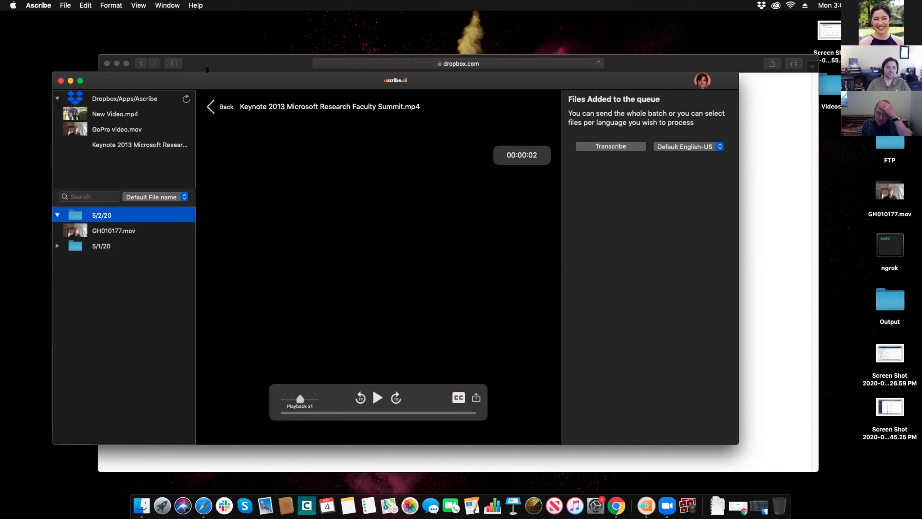
left_click(107, 231)
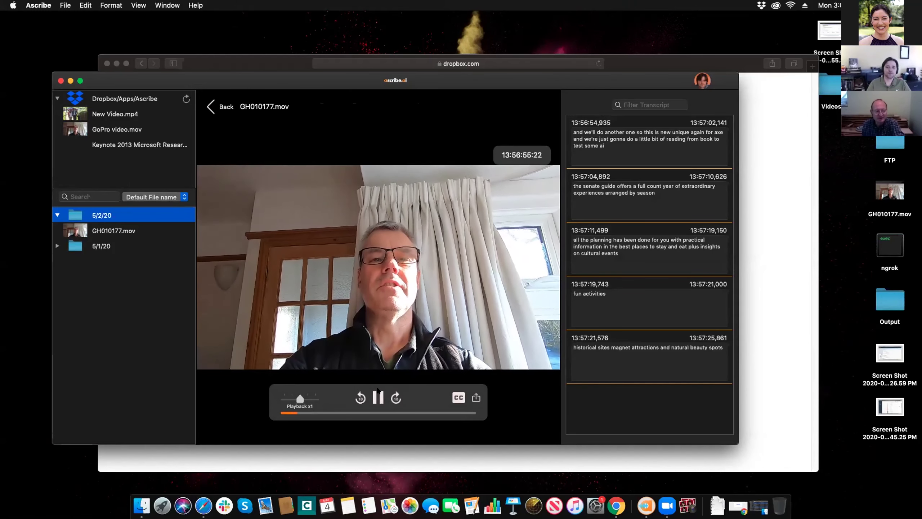
- Pause GH010177.mov beside its timecoded transcript, then go back to the empty upload view
left_click(394, 288)
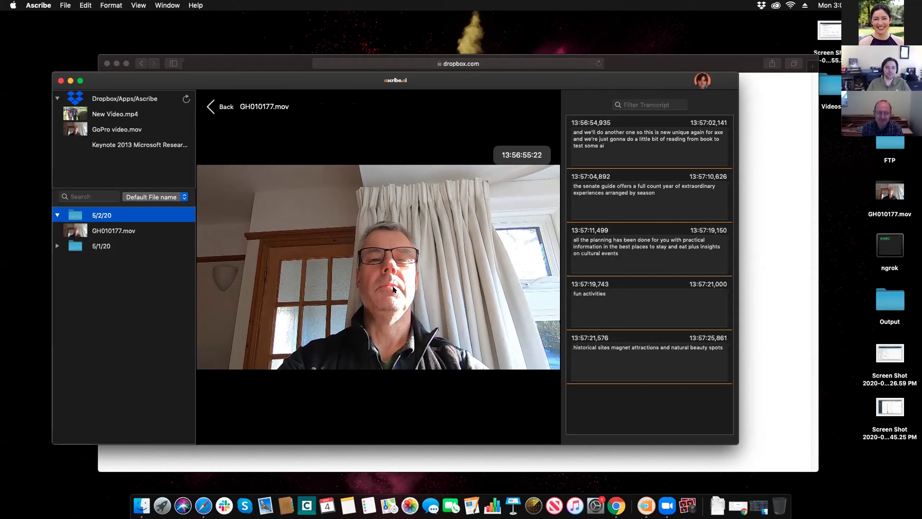
mouse_move(395, 389)
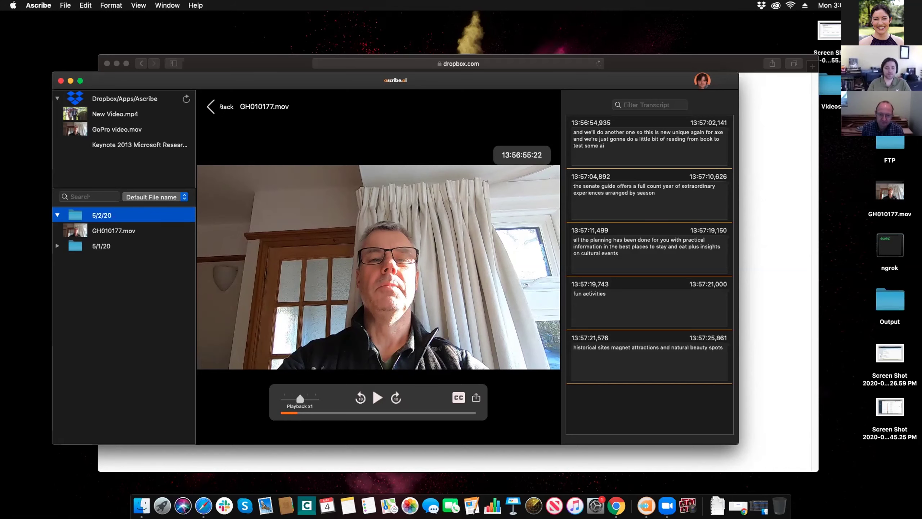
key("Escape")
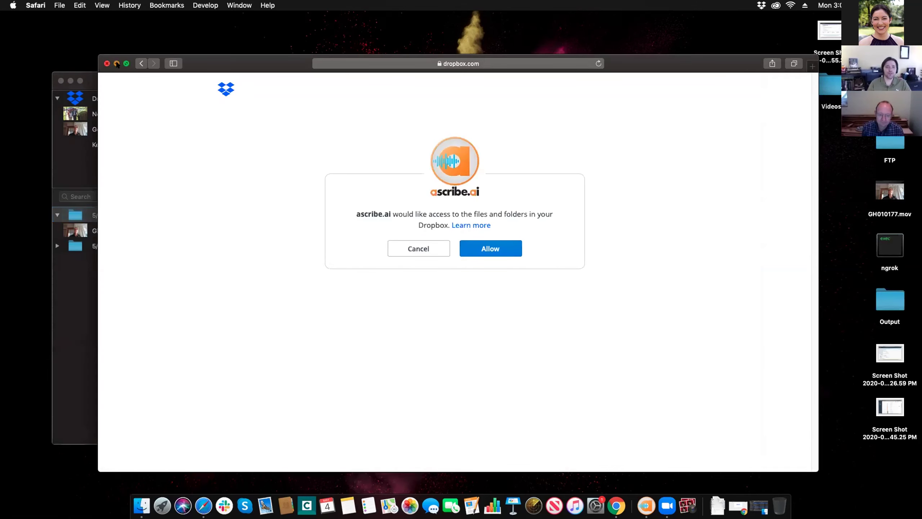
- Minimize Safari, Quick Look demo.mp4 in the desktop Videos folder, and drag it into Ascribe
left_click(117, 63)
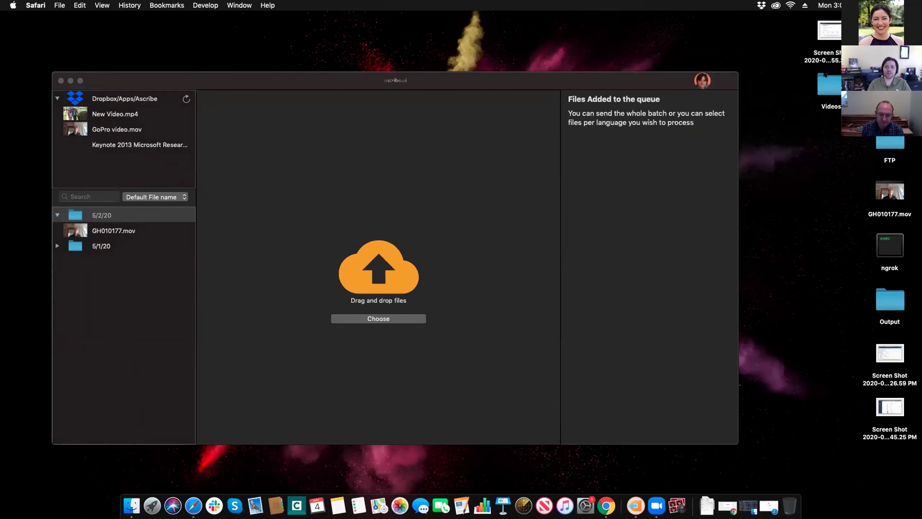
double_click(829, 91)
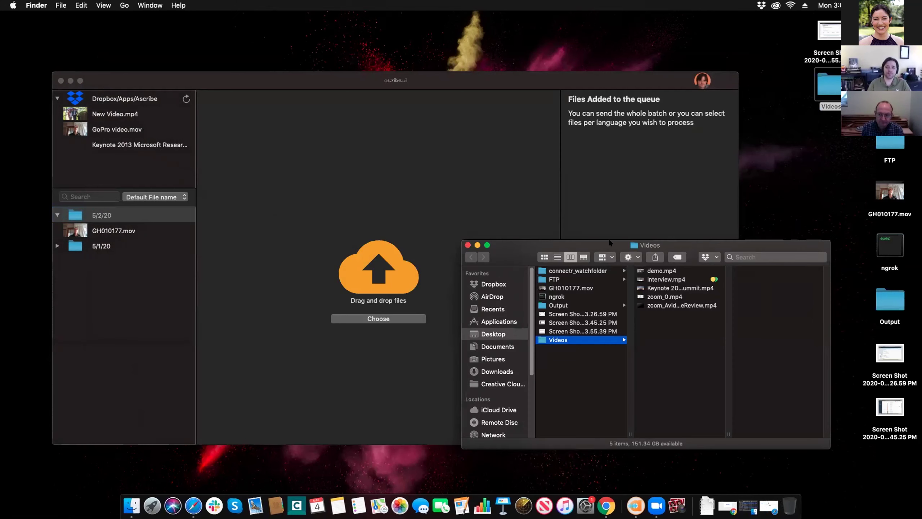
left_click(669, 270)
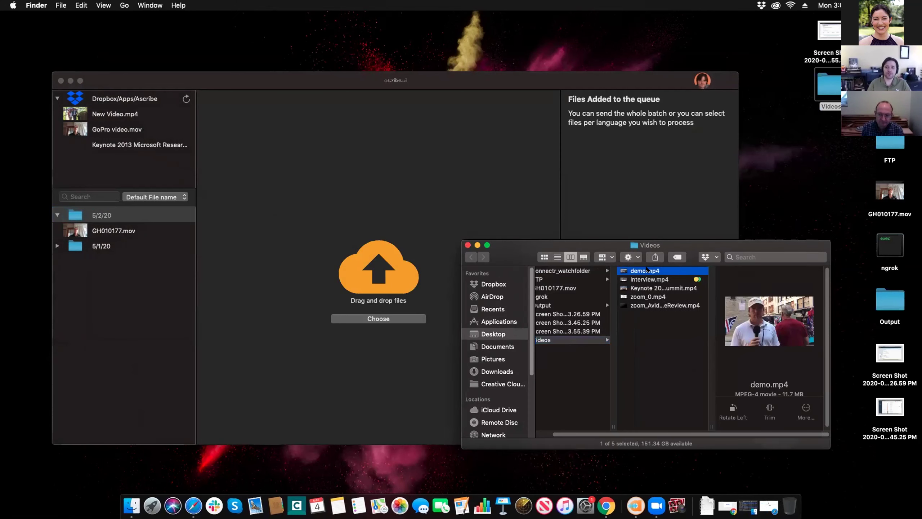
key("space")
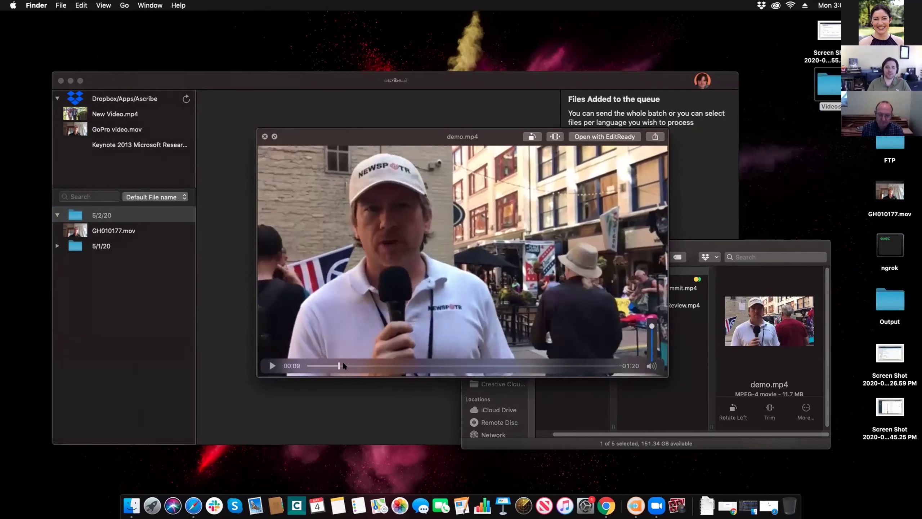
left_click(383, 366)
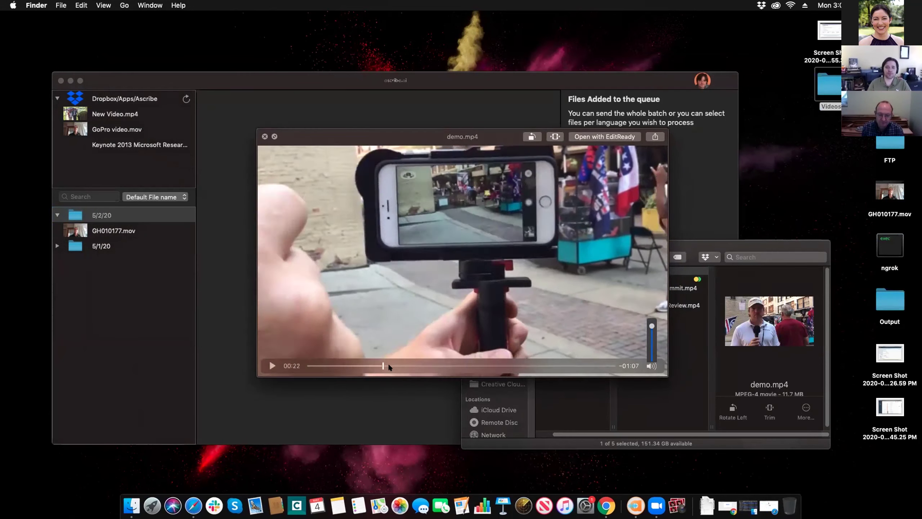
left_click(406, 365)
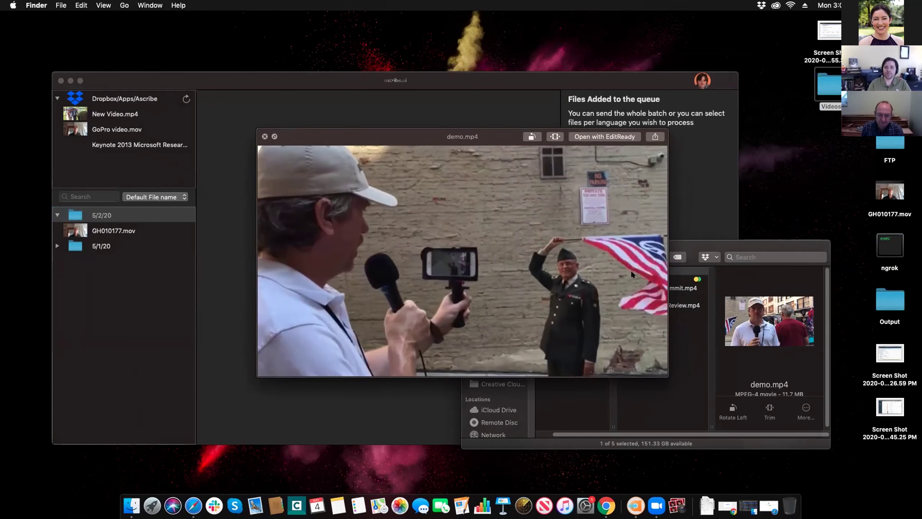
key("space")
left_click_drag(428, 184, 425, 182)
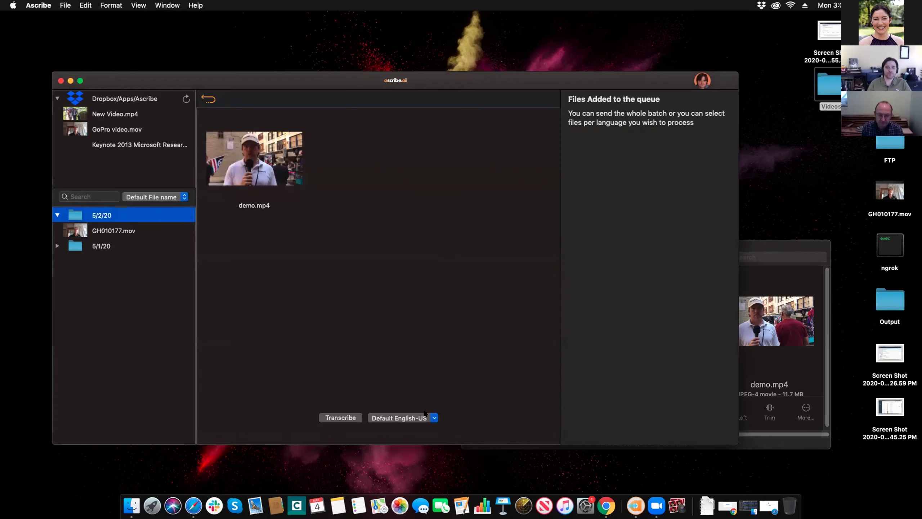
- Choose English-US as the transcription language and make it the account's default language
left_click(426, 417)
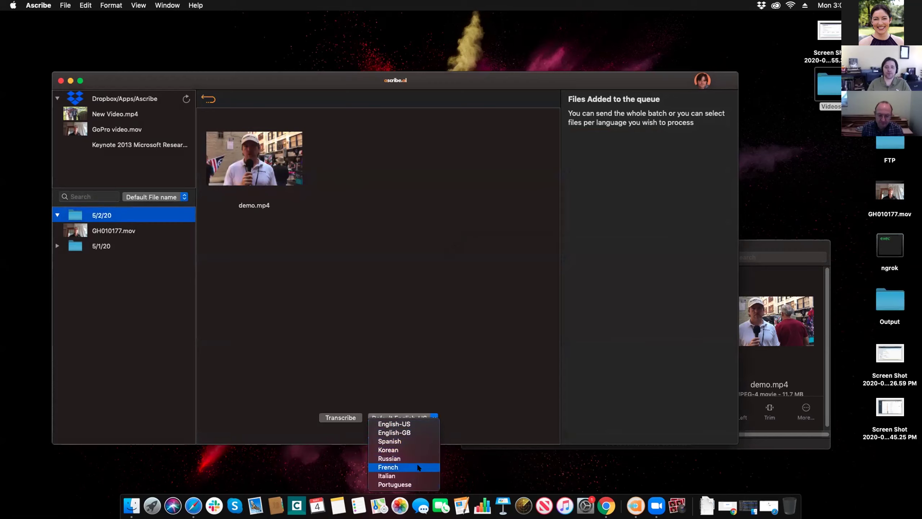
left_click(421, 423)
left_click(702, 87)
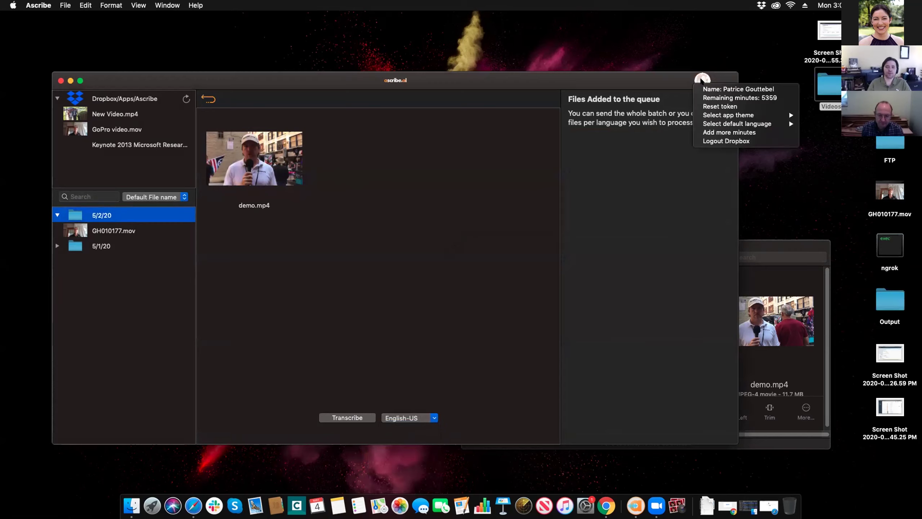
mouse_move(715, 123)
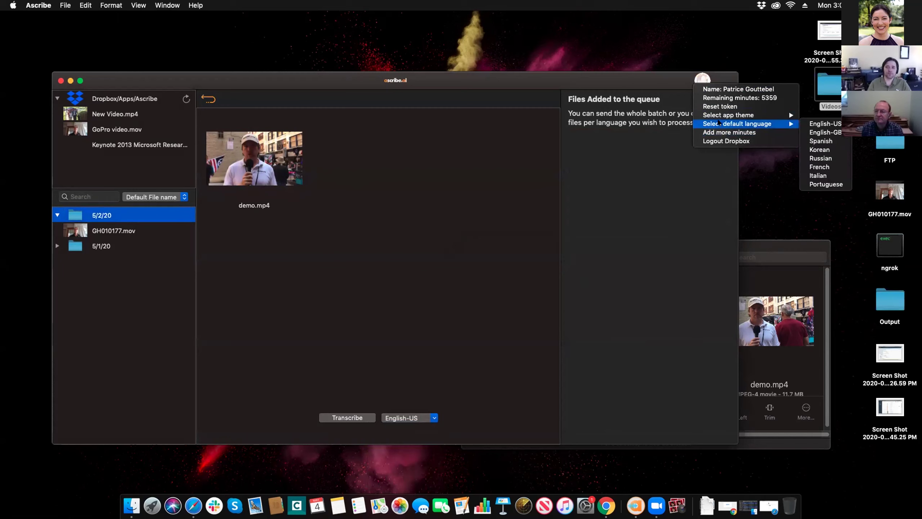
left_click(825, 123)
left_click(701, 82)
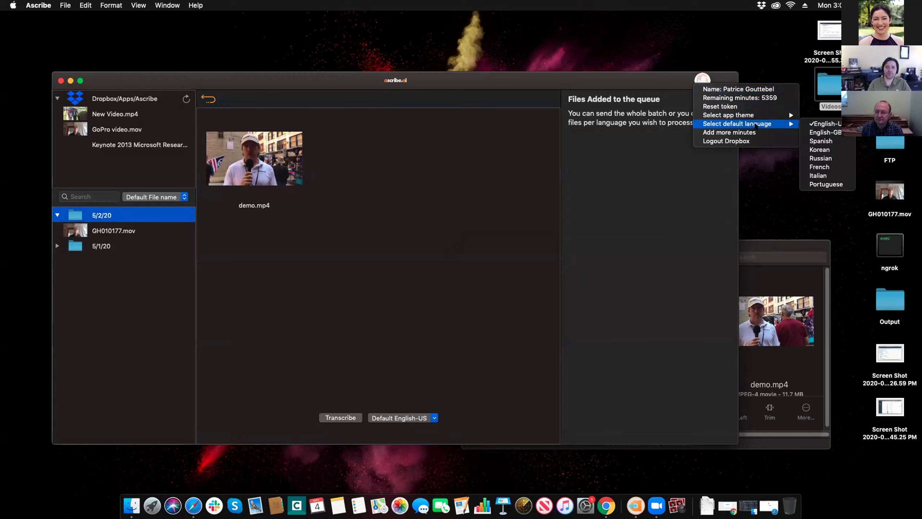
left_click(348, 344)
- Transcribe demo.mp4 and open it from the 5/4/20 folder with its new transcript
left_click(348, 418)
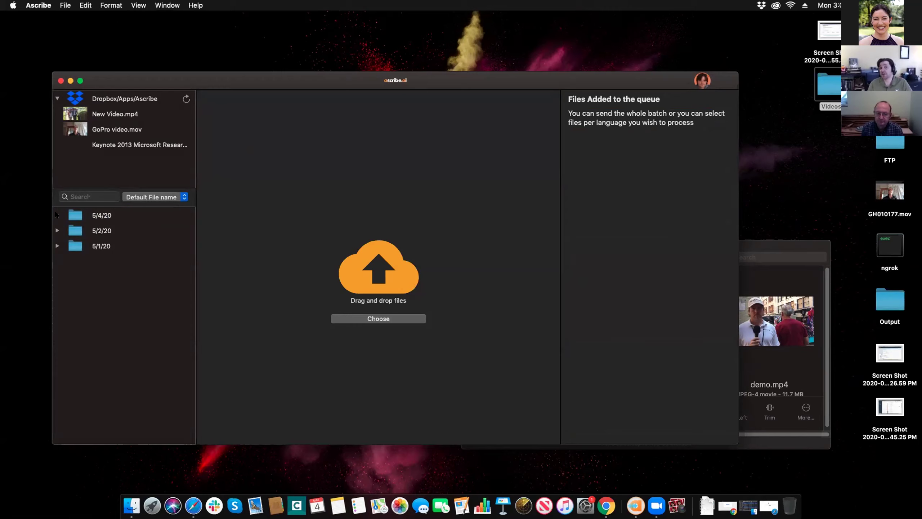
left_click(57, 215)
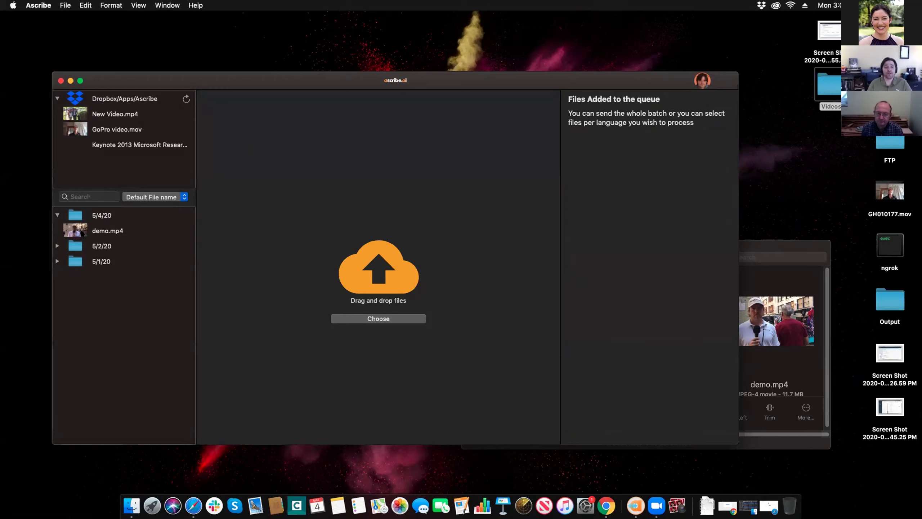
left_click(104, 230)
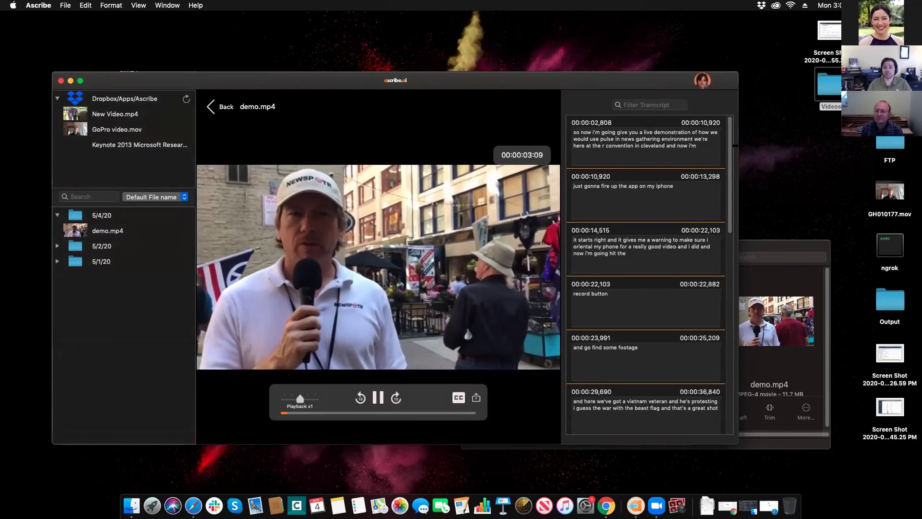
- Turn on demo.mp4 subtitles, change the first transcript line's 'r' to 'RNC', and play at x0.5
left_click(458, 397)
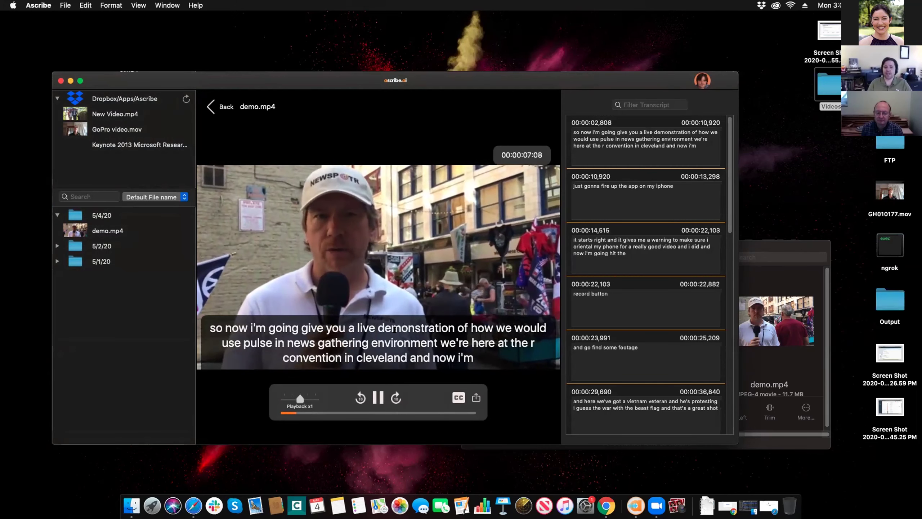
key("space")
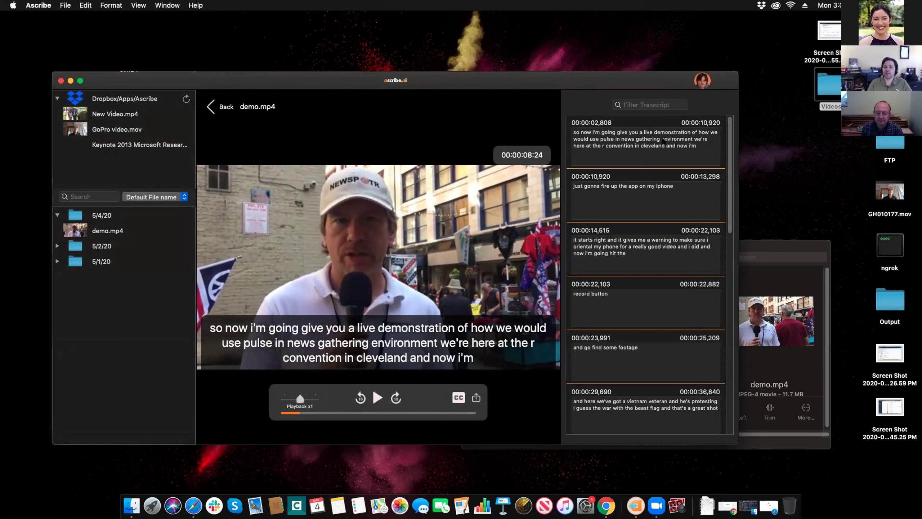
left_click(604, 146)
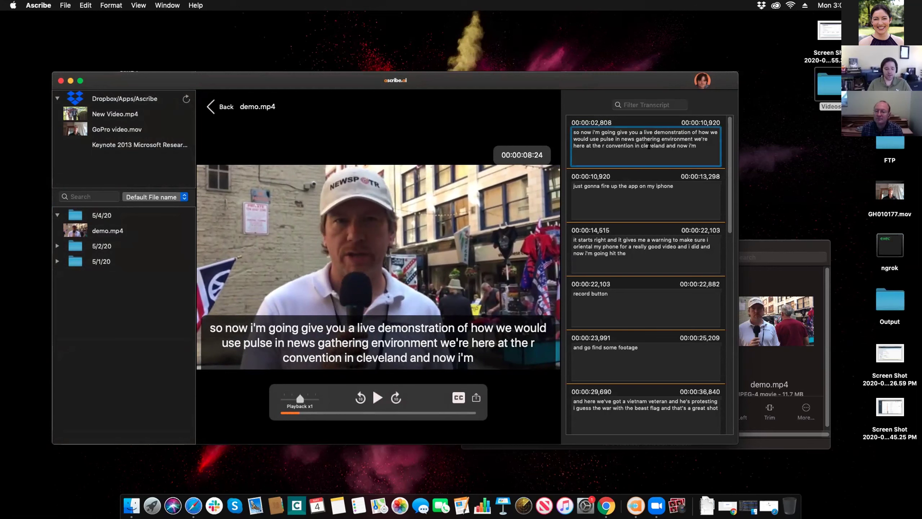
type("nc")
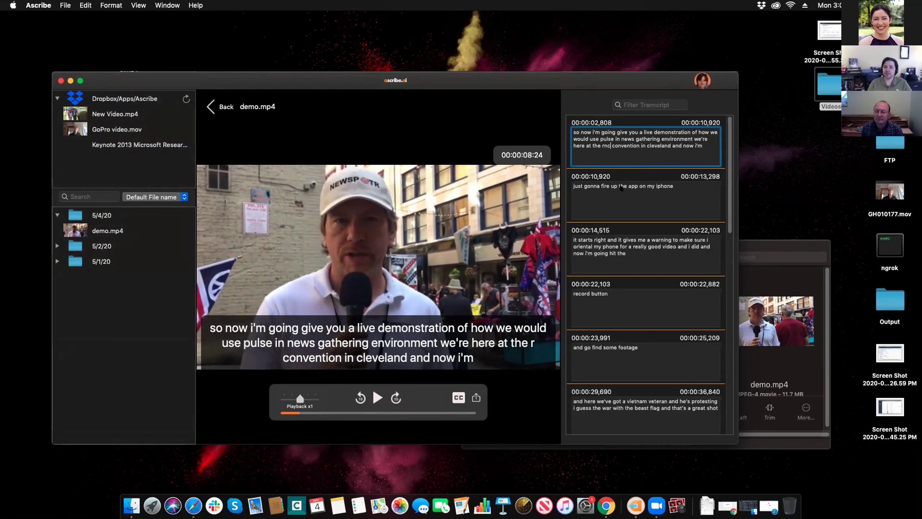
left_click(620, 187)
key("Down")
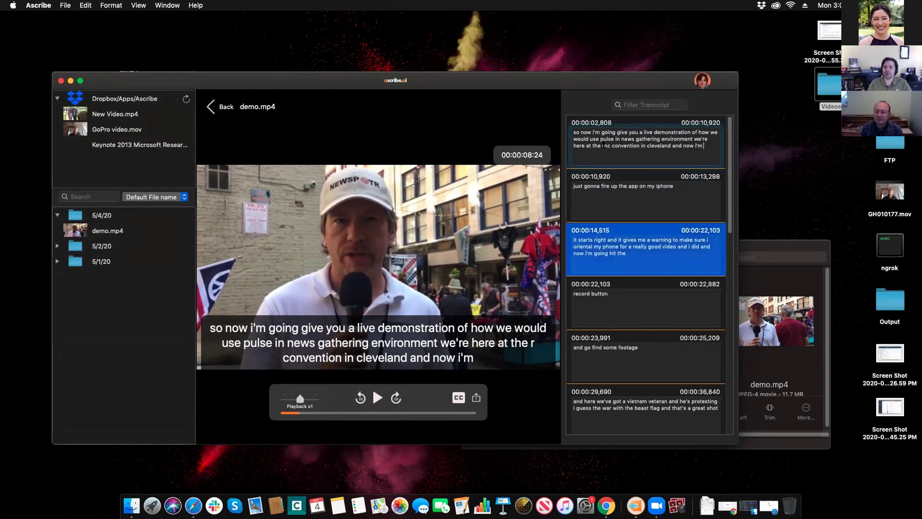
double_click(604, 146)
type("RNC")
left_click(625, 199)
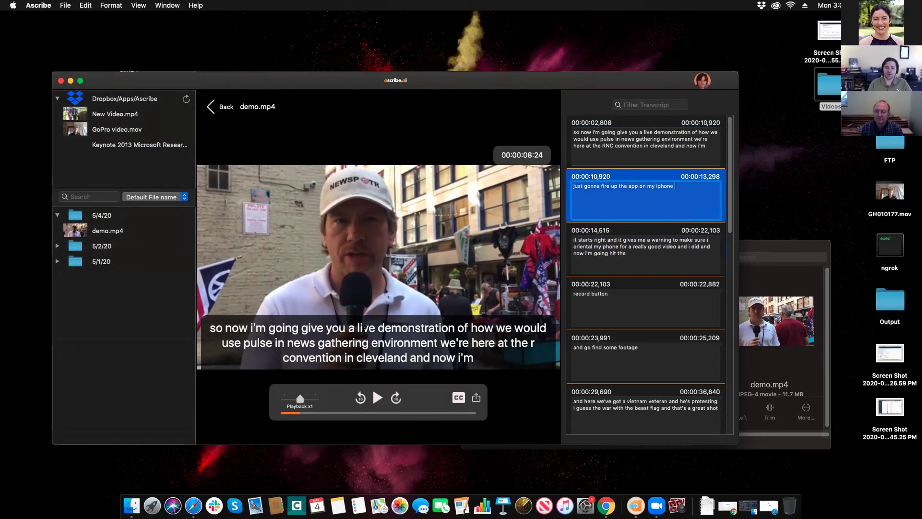
left_click(290, 396)
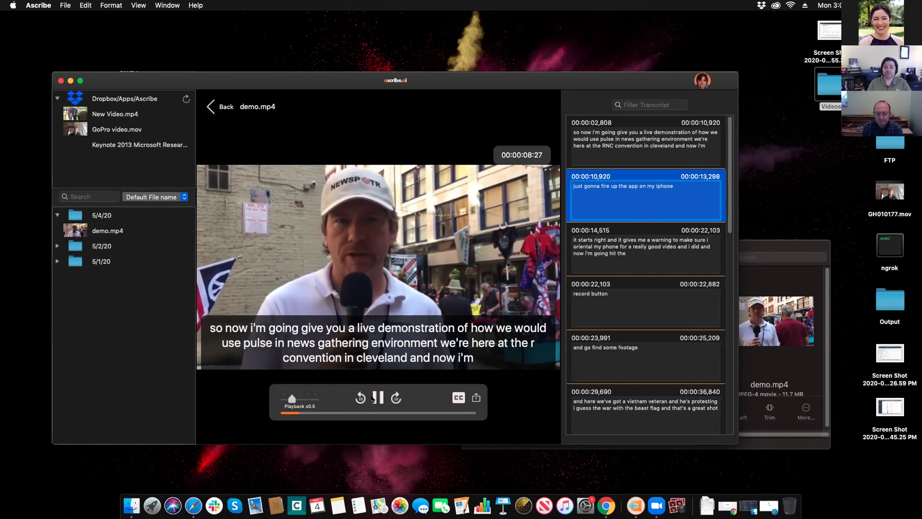
key("space")
- Export the transcript in txt format without timecodes, named demo, to the Desktop
left_click(475, 397)
left_click(447, 178)
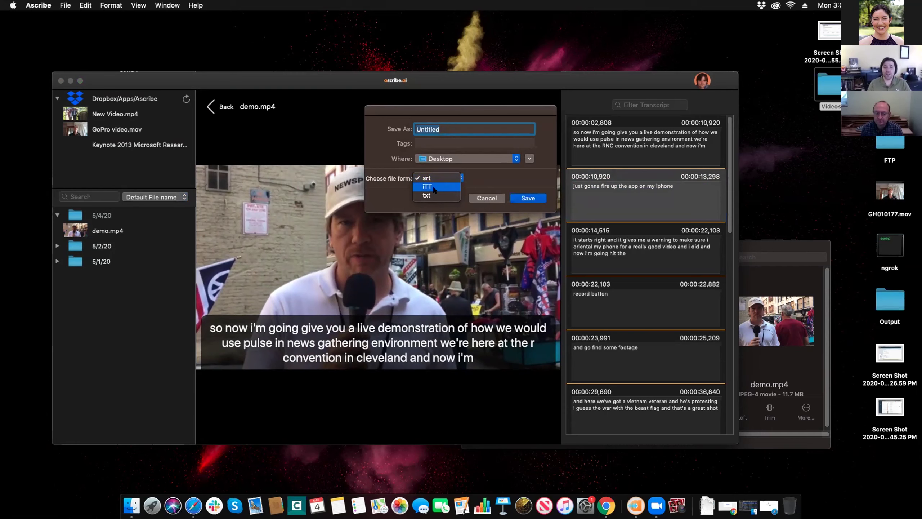
left_click(435, 195)
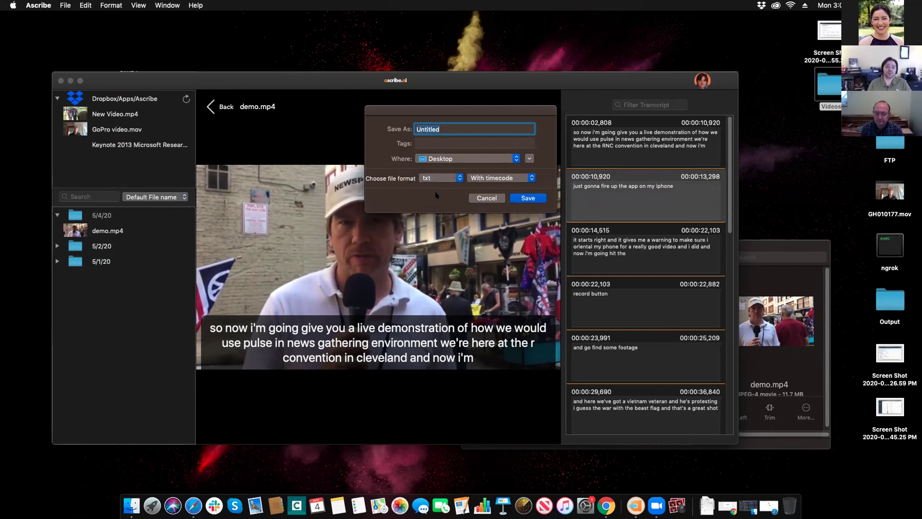
left_click(491, 180)
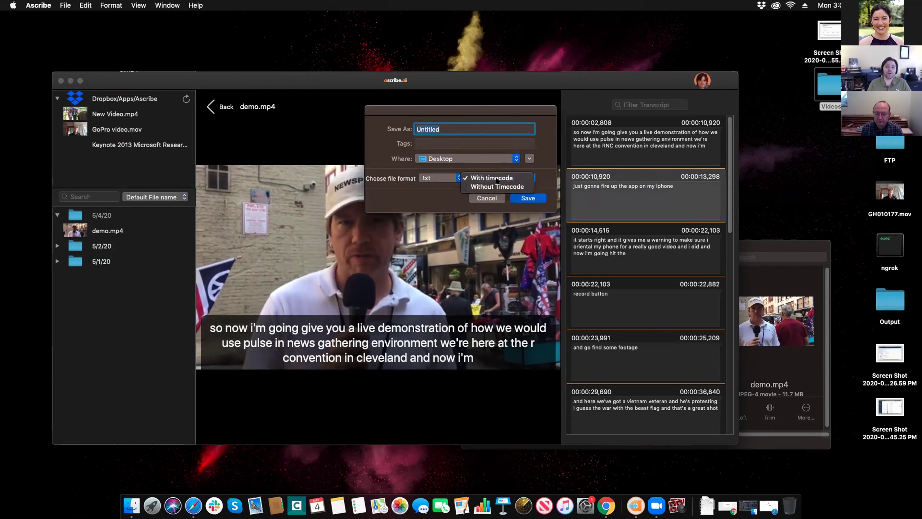
left_click(525, 187)
type("demo")
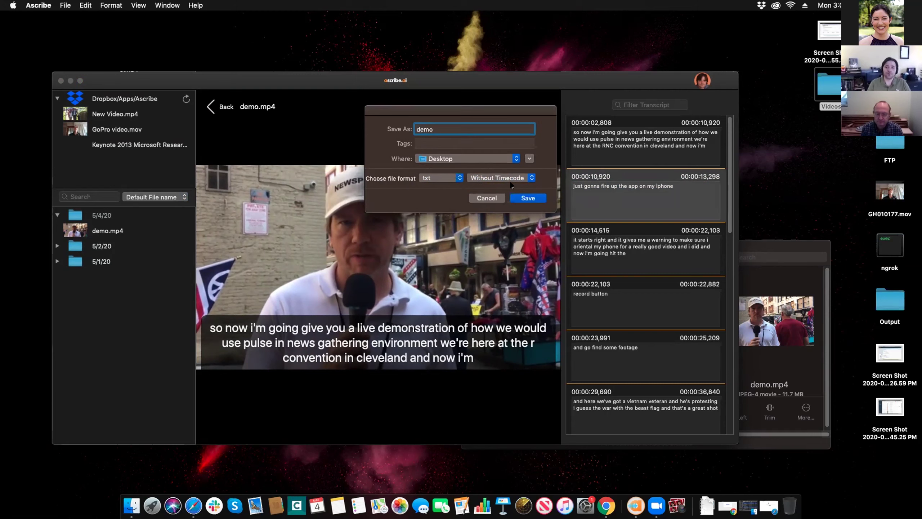
left_click(527, 198)
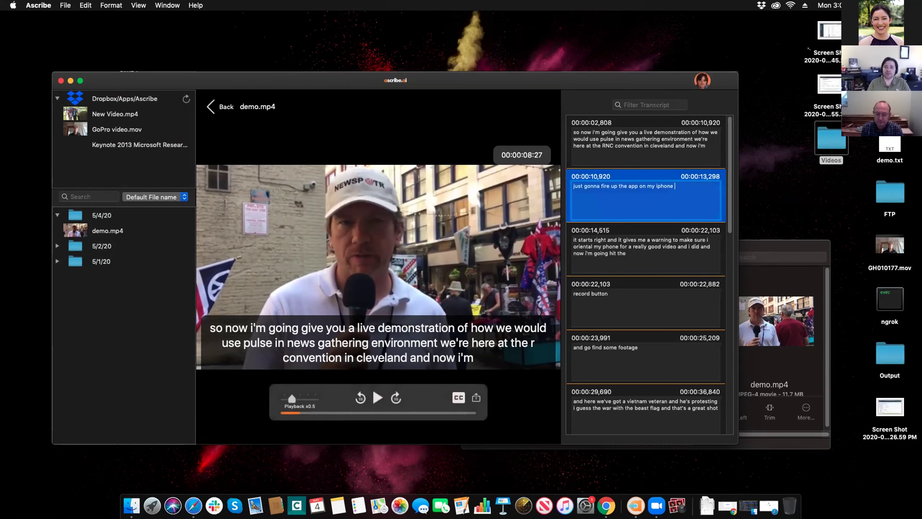
- Review demo.txt in TextEdit, then return Ascribe to its upload screen and bring up Finder
double_click(889, 144)
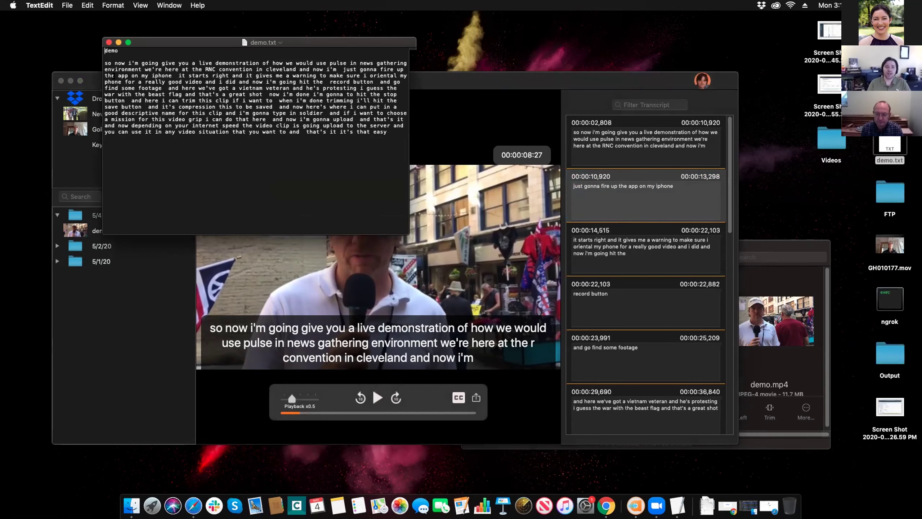
left_click_drag(105, 62, 388, 132)
left_click(618, 98)
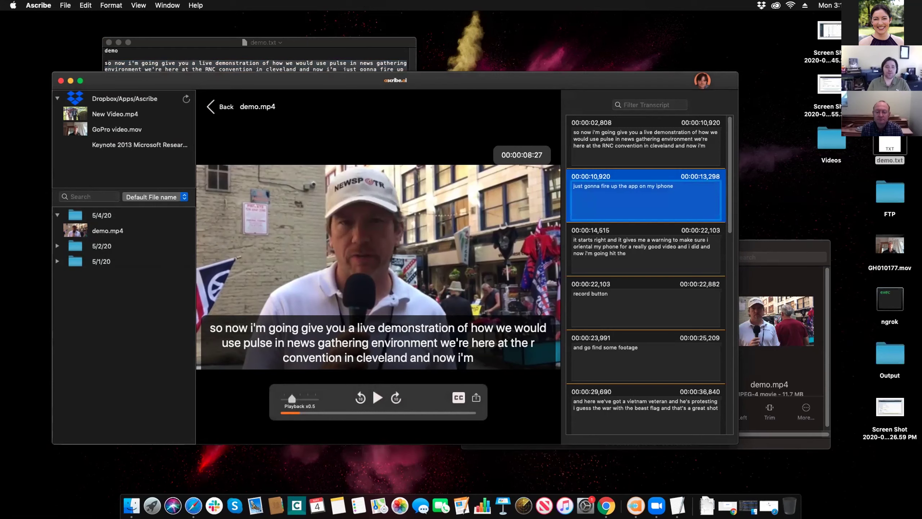
left_click(219, 106)
left_click(131, 506)
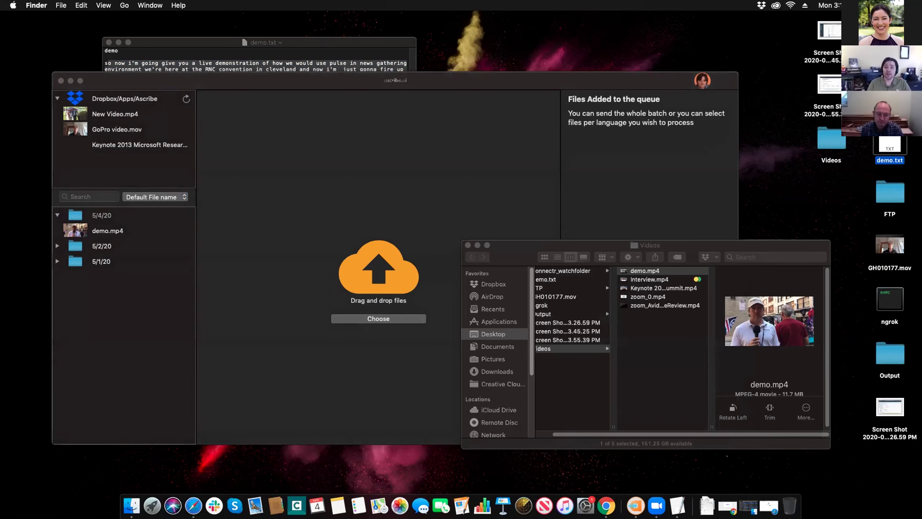
- In Finder, browse Documents > Zoom recording folders and select the afternoon Connectr webinar recording
left_click(558, 344)
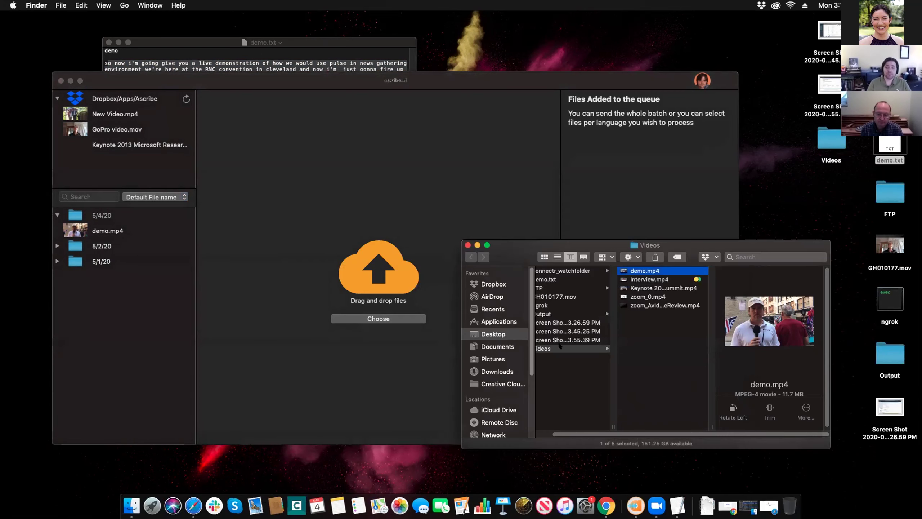
left_click(511, 345)
scroll(581, 386, "down", 1)
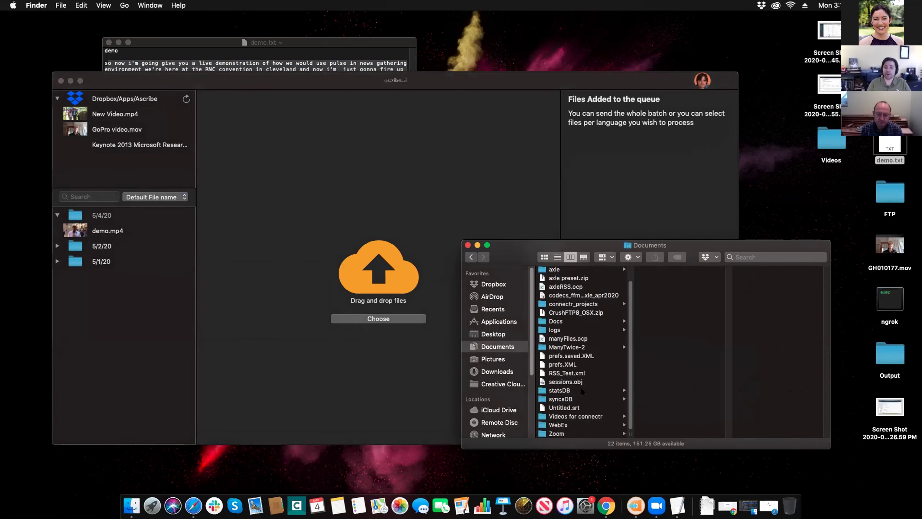
key("z")
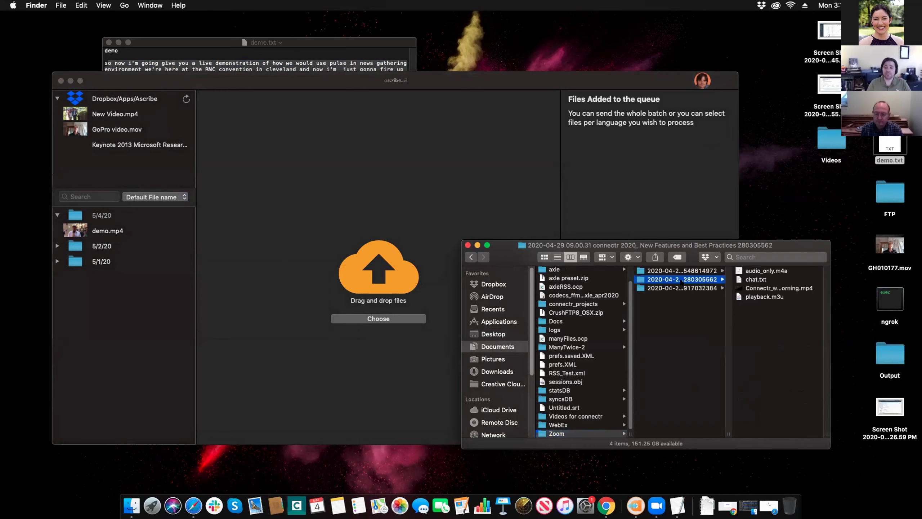
key("Up")
left_click(778, 297)
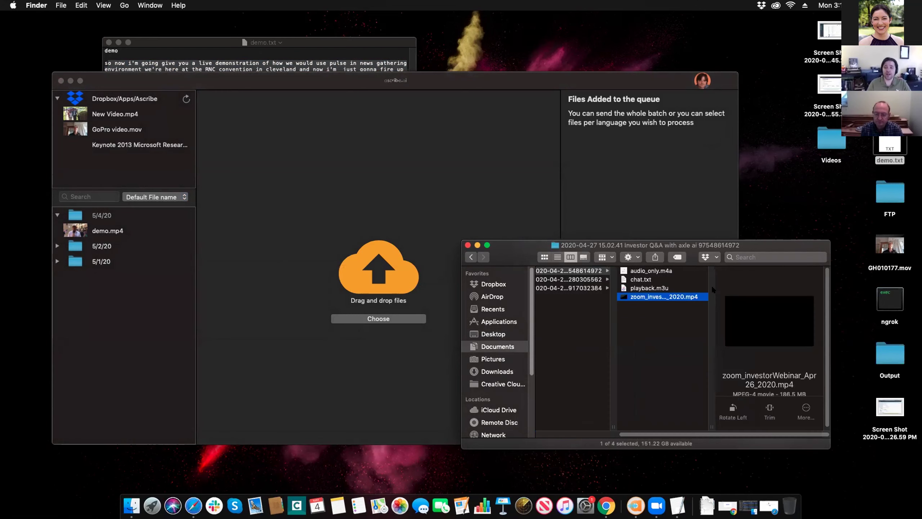
key("Left")
key("Down")
left_click(675, 290)
key("Left")
key("Down")
left_click(658, 290)
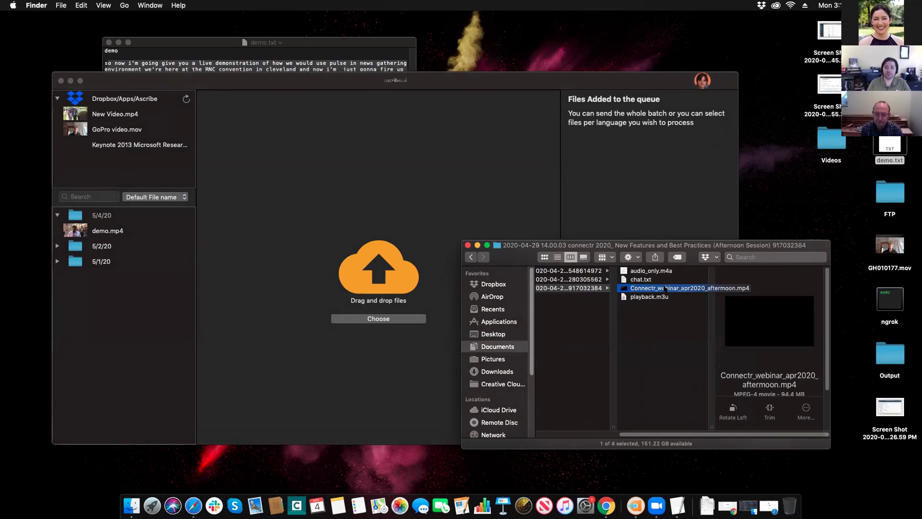
- Drag the Connectr webinar mp4 onto Ascribe's drop zone to queue it
scroll(773, 353, "down", 3)
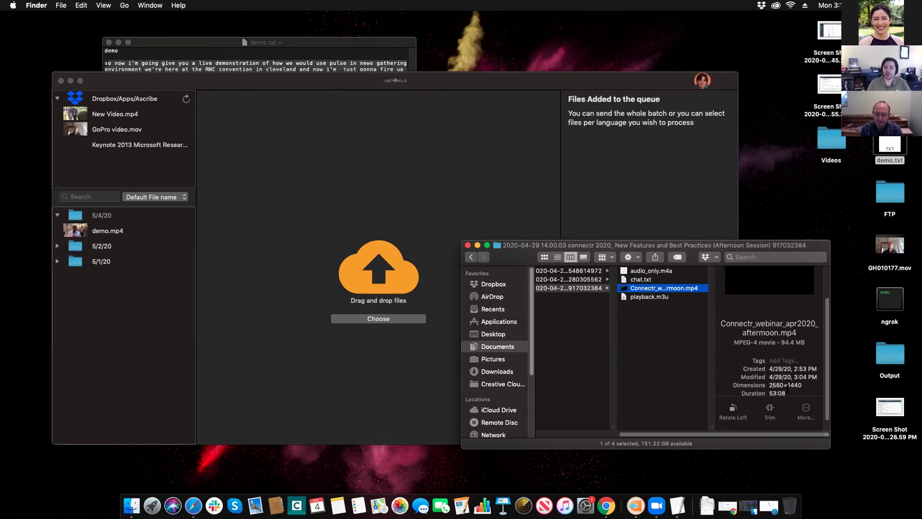
scroll(787, 388, "down", 2)
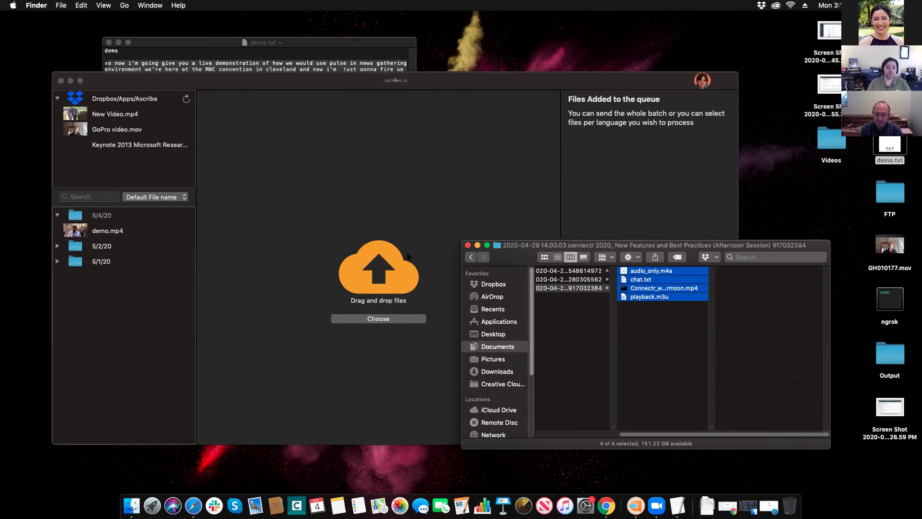
left_click(663, 324)
left_click_drag(694, 287, 349, 272)
left_click(354, 245)
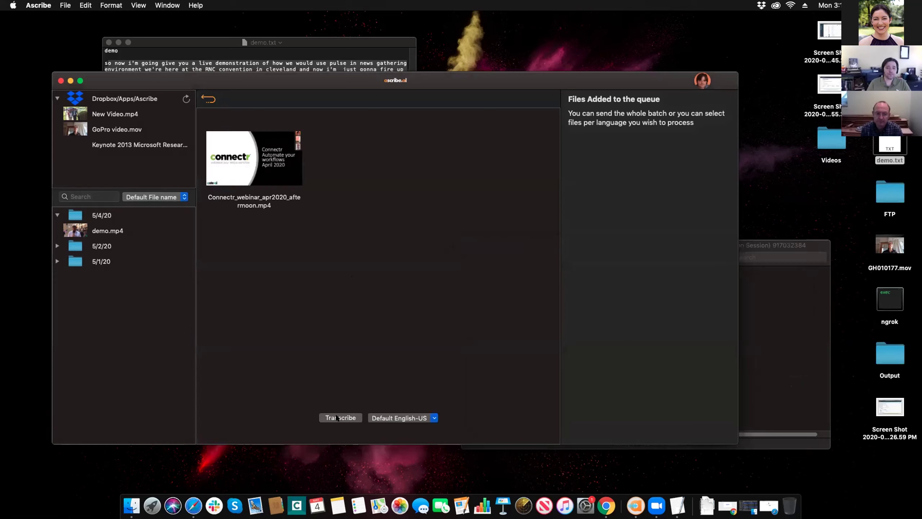
- Start transcribing the queued Connectr webinar, which ends in an invalid-data error
left_click(346, 418)
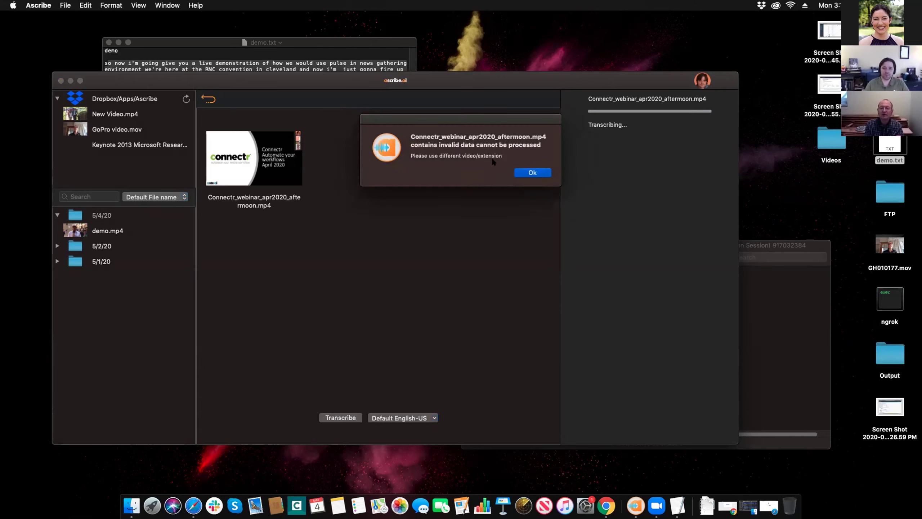
- Dismiss the invalid-data error and add Interview.mp4 from the desktop Videos folder to the queue
left_click(532, 173)
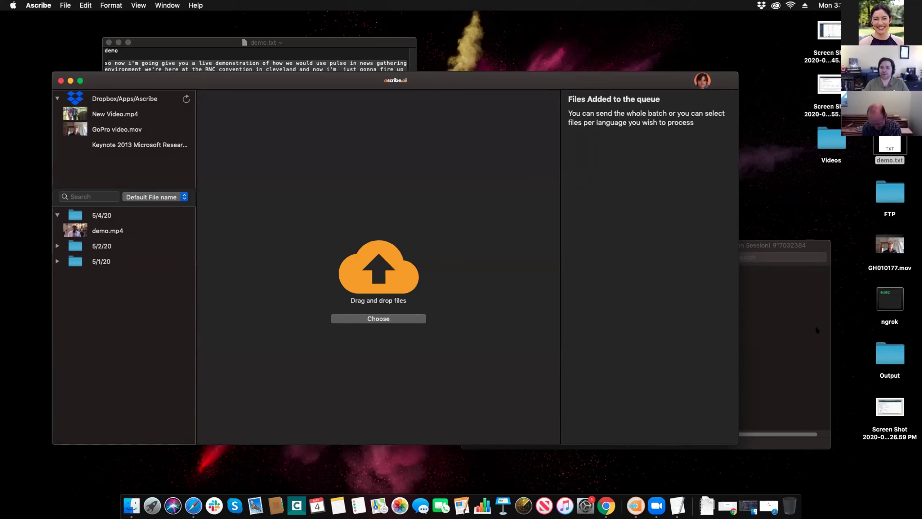
double_click(831, 140)
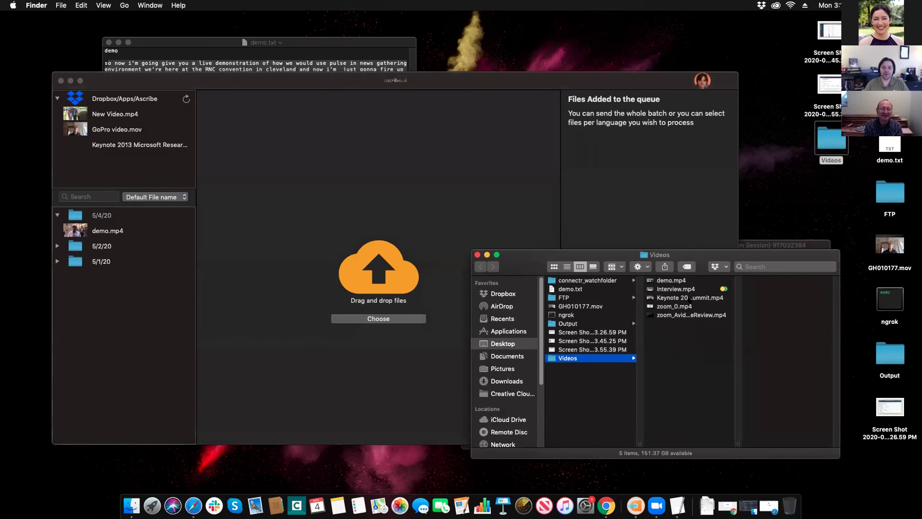
left_click_drag(675, 289, 399, 257)
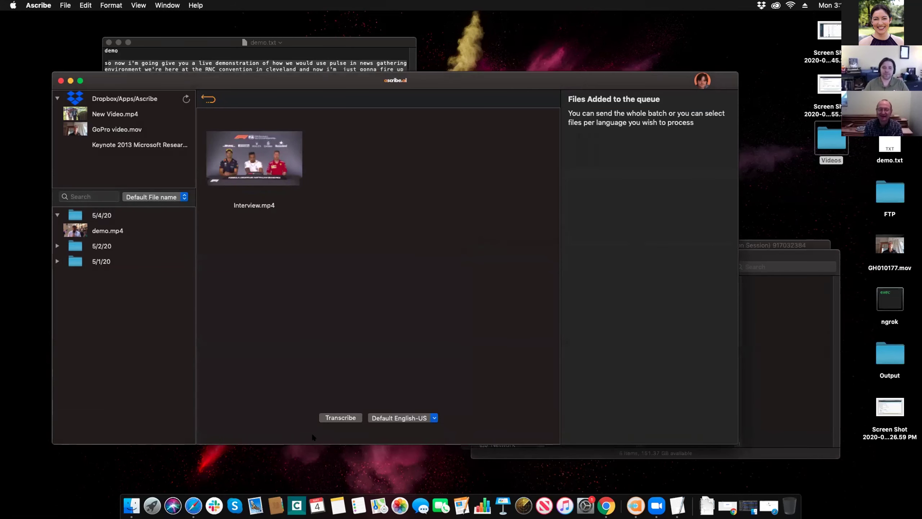
- Transcribe Interview.mp4 with English-GB as the language
left_click(333, 419)
left_click(417, 418)
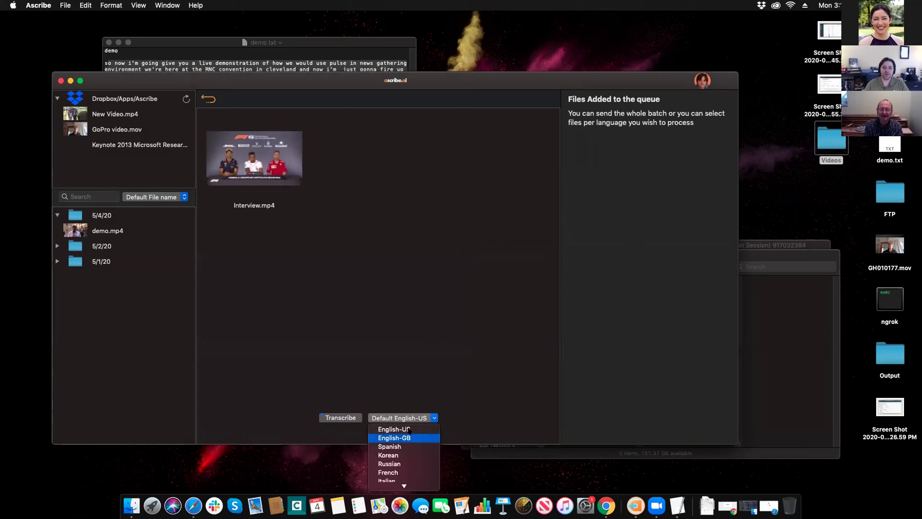
left_click(399, 438)
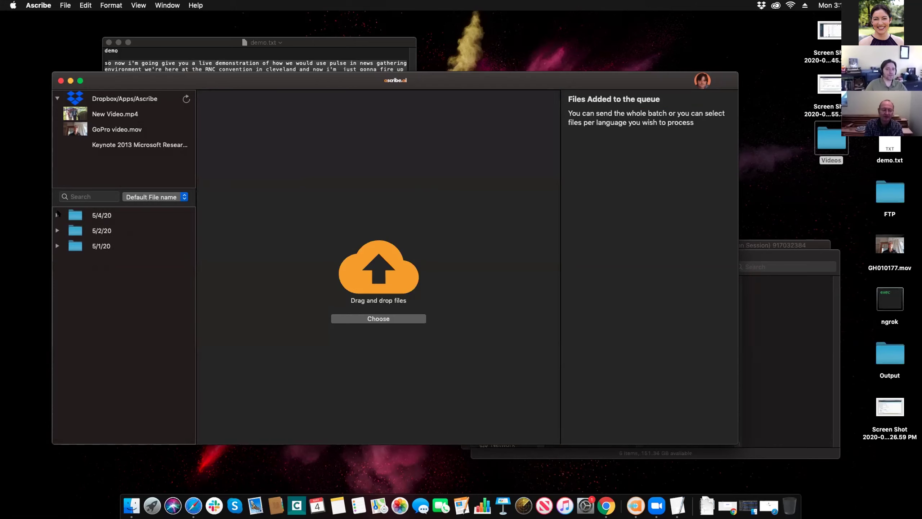
- Expand the 5/4/20 folder and open Interview.mp4 beside its timecoded transcript
left_click(59, 214)
left_click(57, 214)
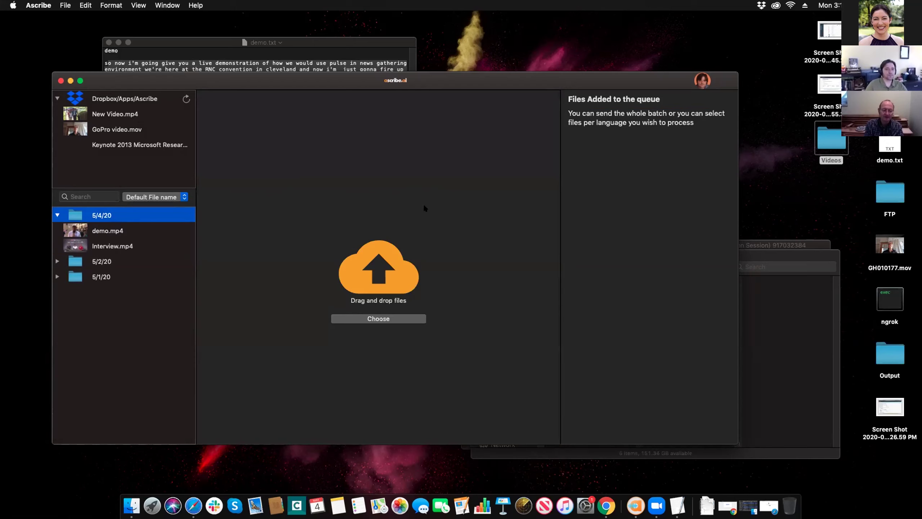
double_click(106, 246)
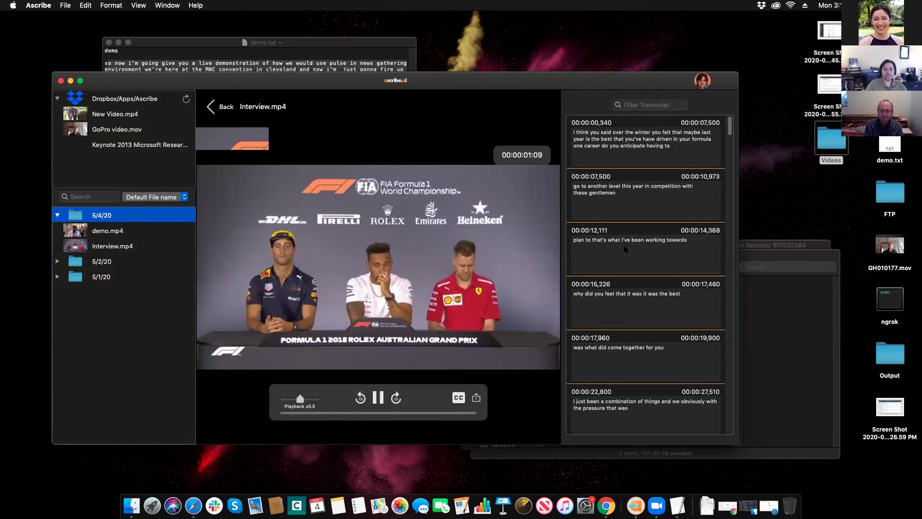
- Set the playback speed to x0.5 and pause the video
scroll(635, 211, "down", 15)
scroll(635, 206, "up", 15)
left_click_drag(297, 395, 289, 397)
left_click(293, 397)
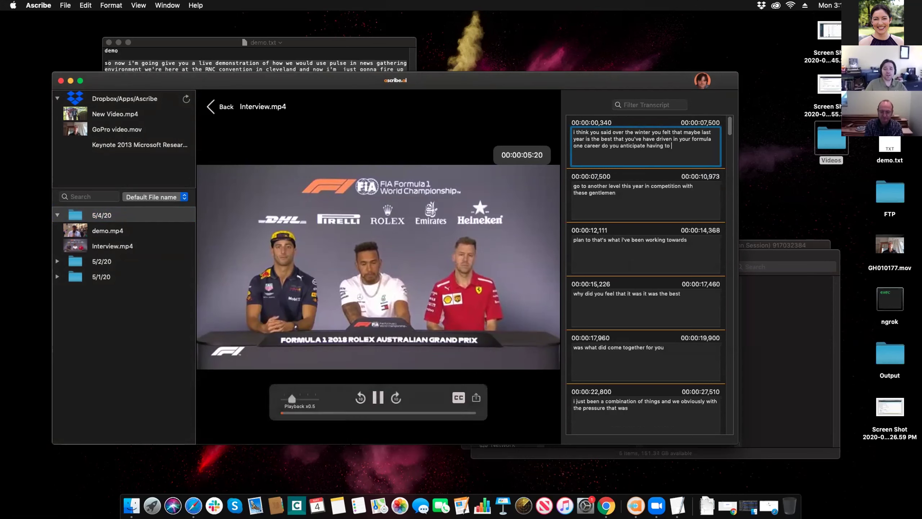
key("Escape")
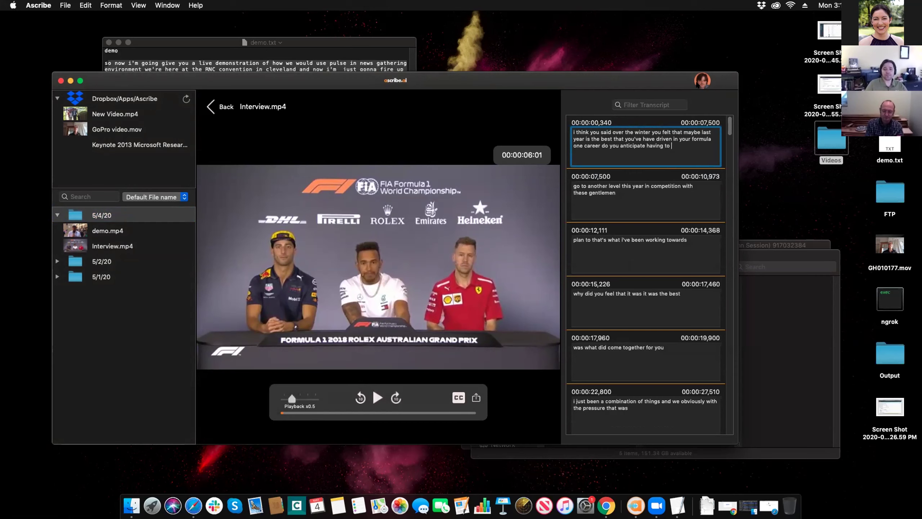
- Load the ascribe.ai website in Safari
left_click(193, 506)
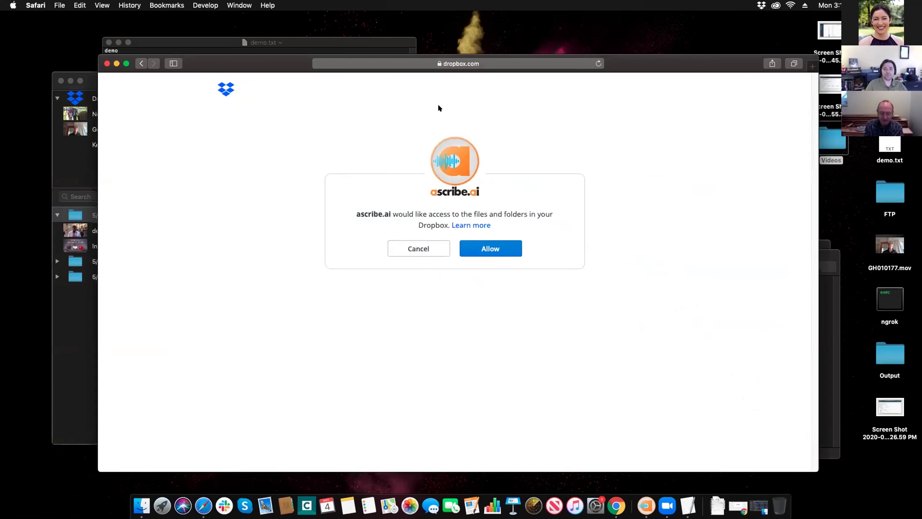
left_click(524, 63)
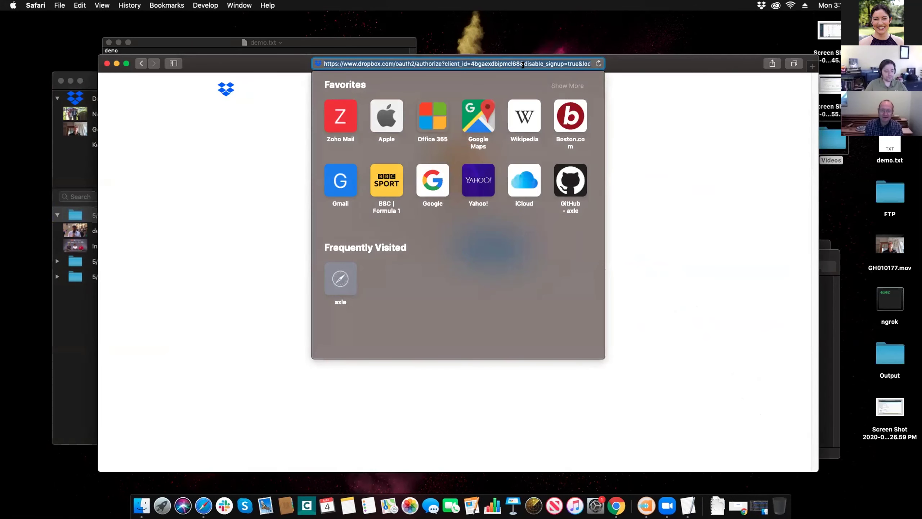
type("ascribe.ai")
key("Return")
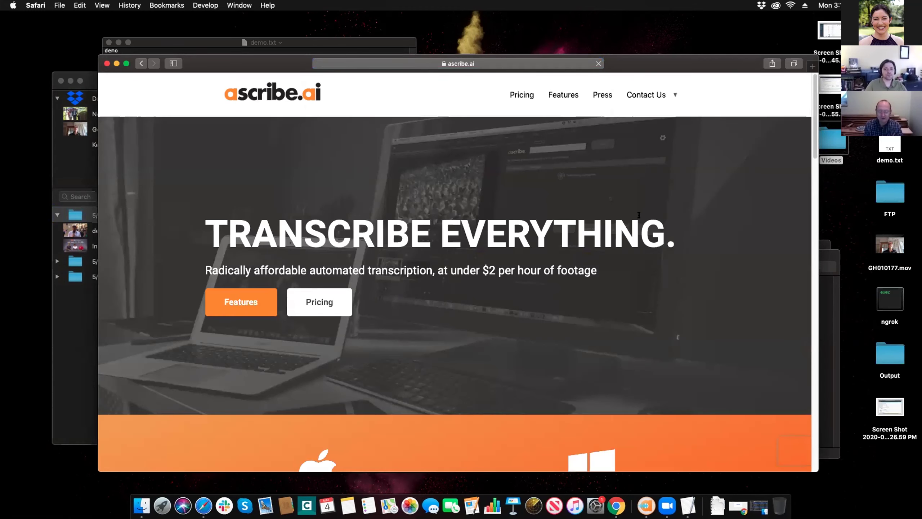
left_click(521, 94)
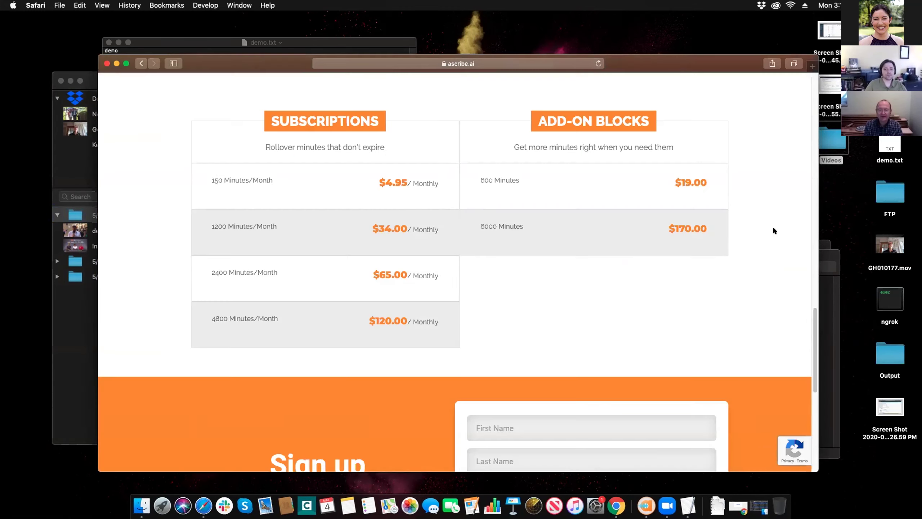